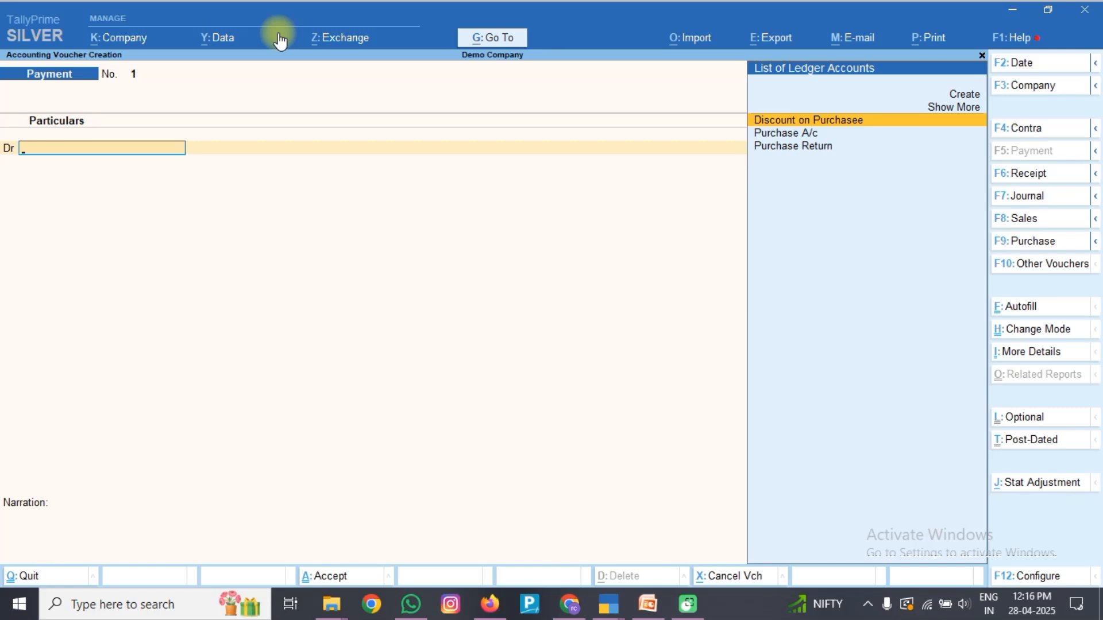
- Start a sales voucher with reference number 201, dated 1-Apr-25, and choose Cash as the party account
key(F8)
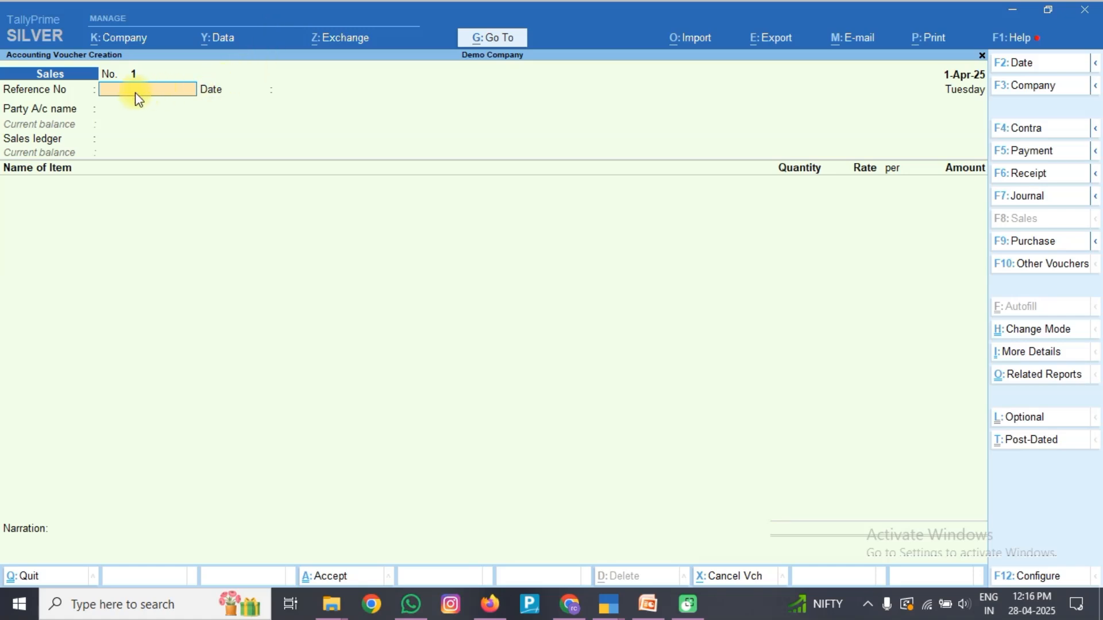
text(201)
key(Return)
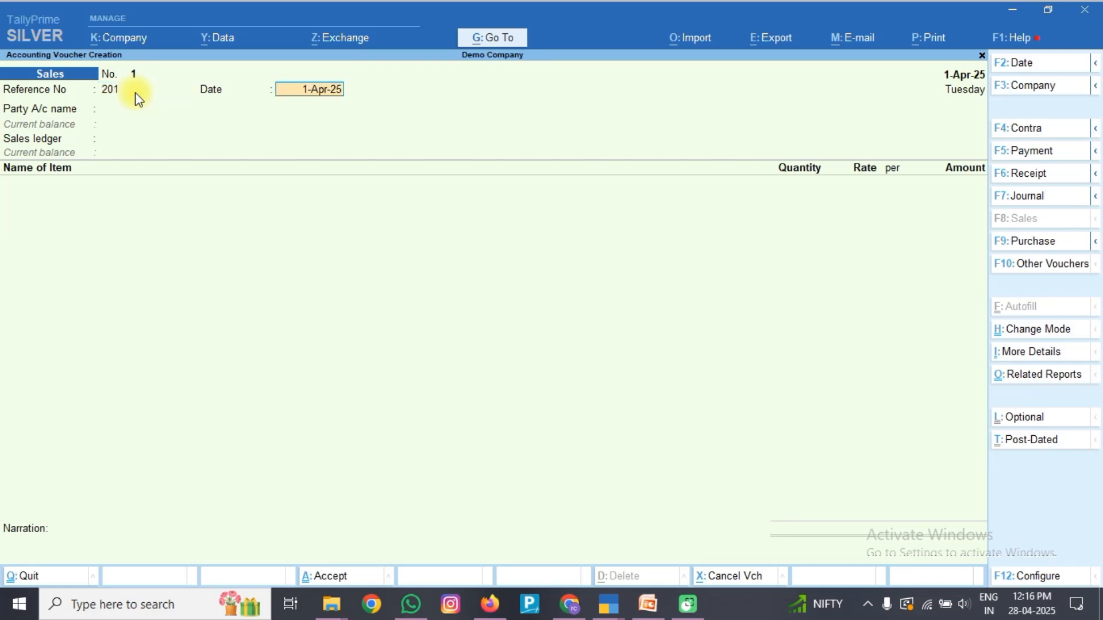
key(Return)
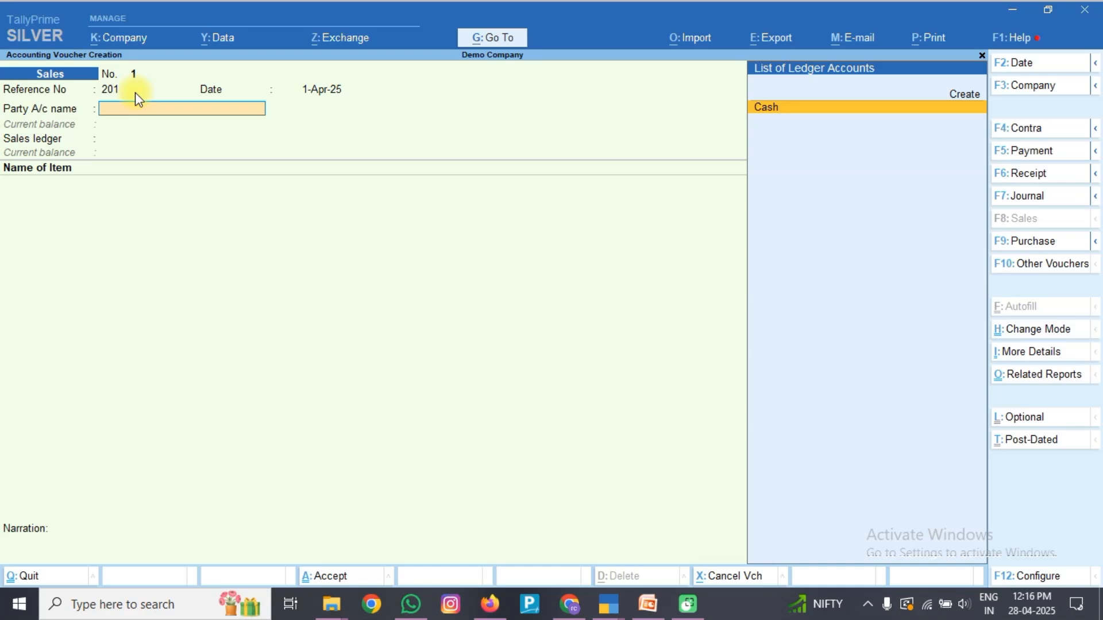
key(Return)
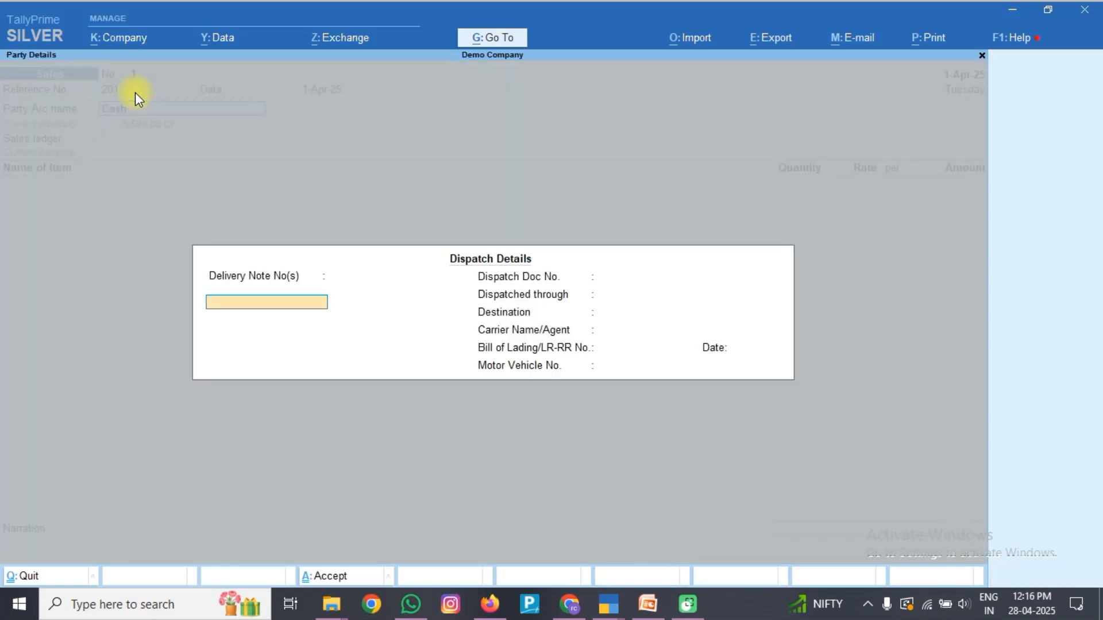
- Leave all dispatch details of the sales voucher blank and continue to the party details
key(Return)
key(Return)
key(Return)
key(Return)
key(Return)
key(Return)
key(Return)
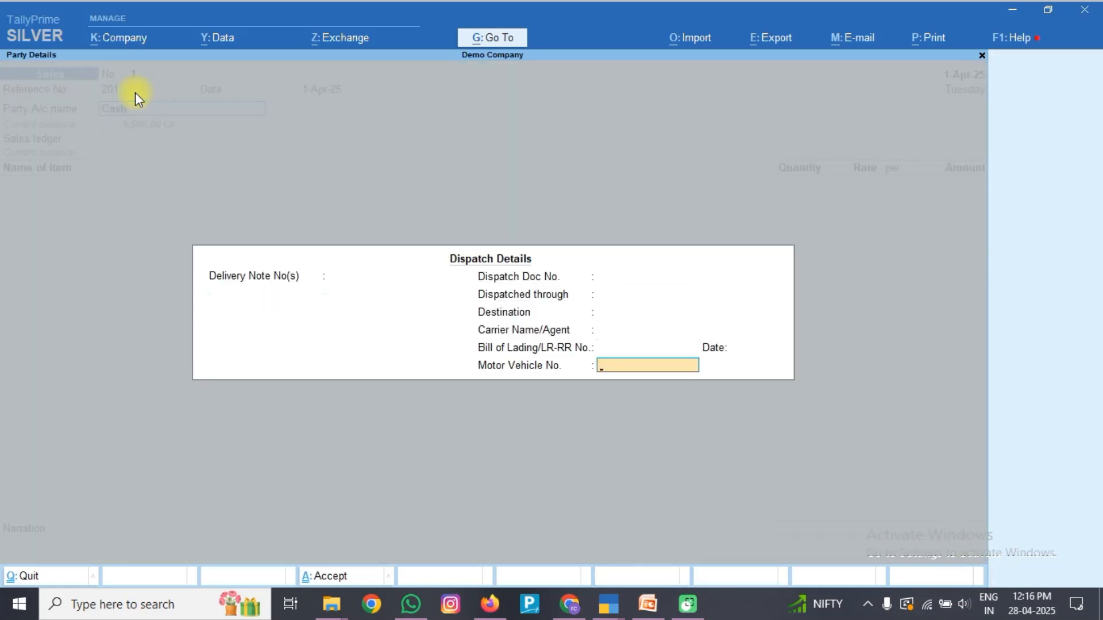
key(Return)
key(Return)
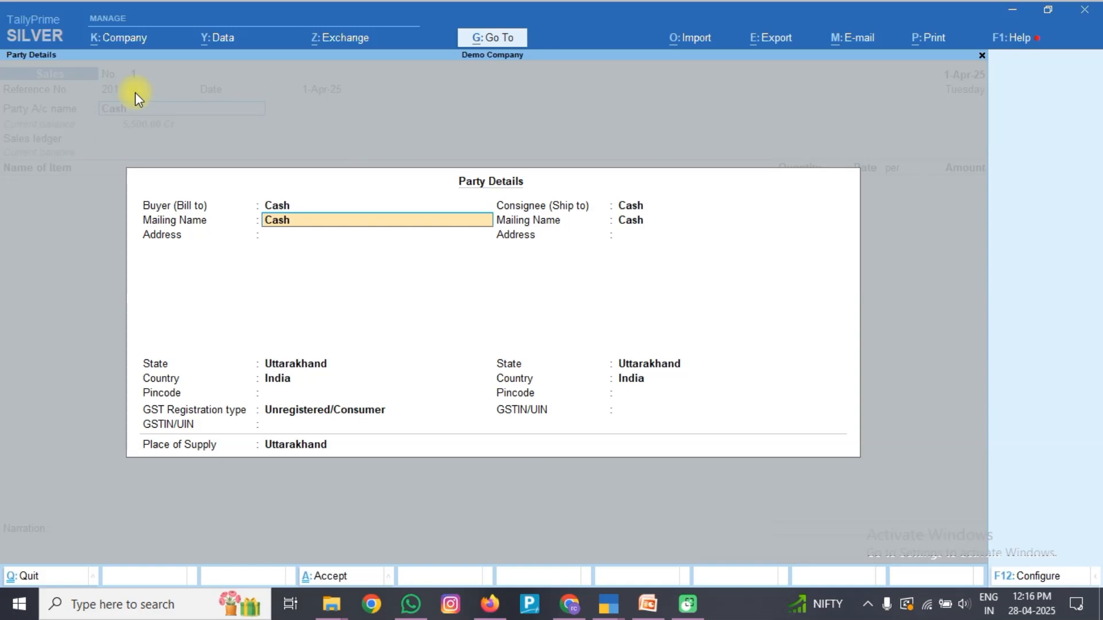
- Enter the buyer's mailing name in the party details and accept the remaining fields with their default values
text(Vikash)
key(Return)
key(Return)
key(Return)
key(Return)
key(Return)
key(Return)
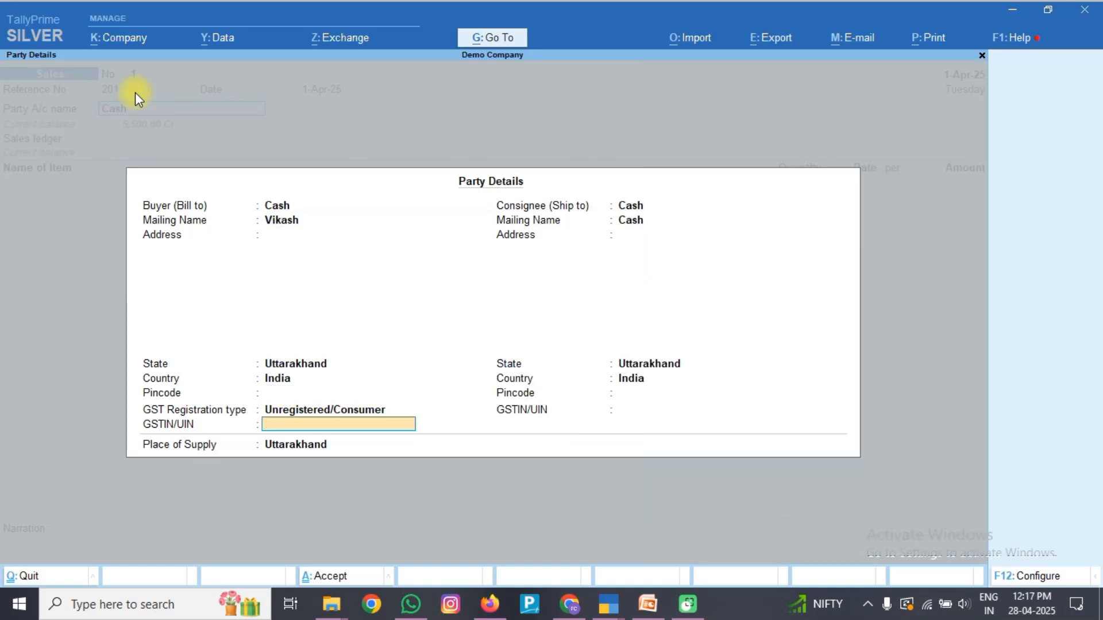
key(Return)
key(Return)
key(Return)
key(Return)
key(Return)
key(Return)
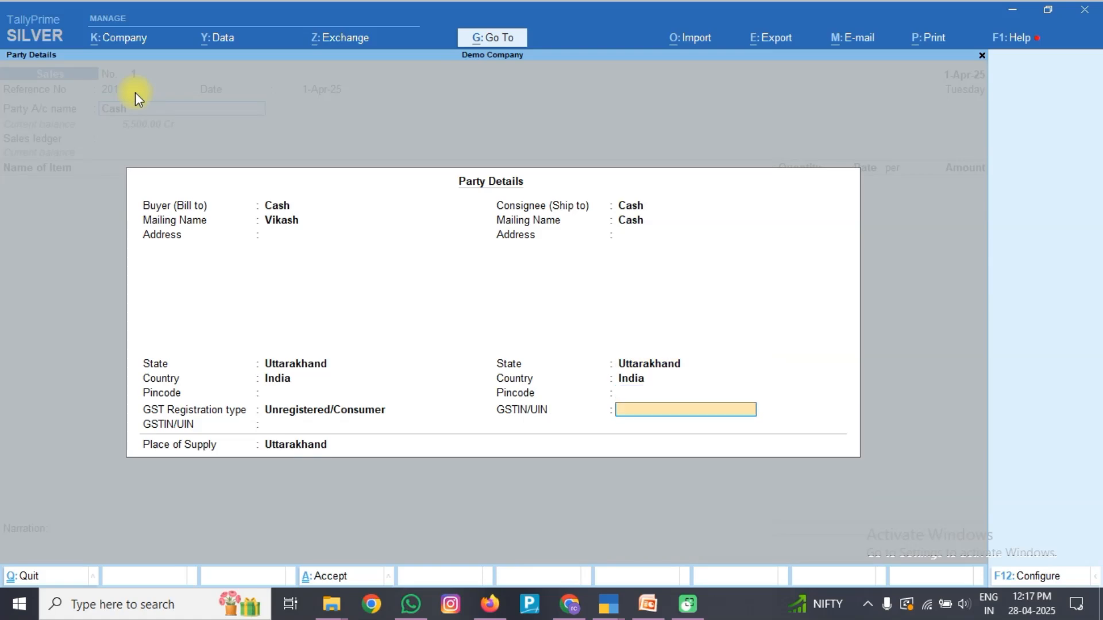
key(Return)
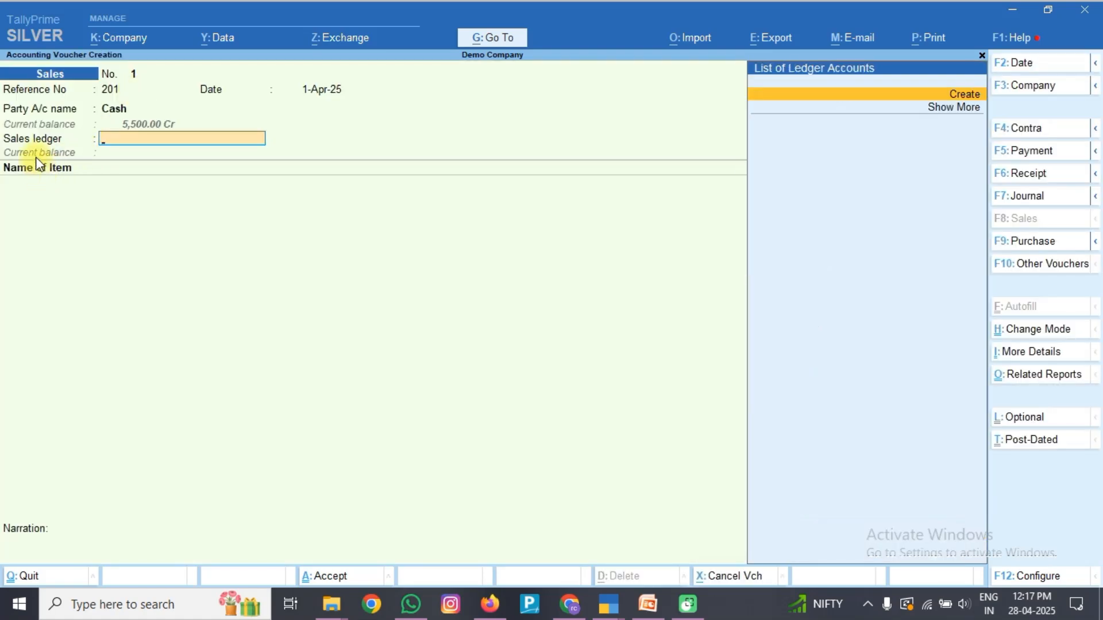
- Create a sales ledger named Sale A/c under Sales Accounts, with ledger type Not Applicable, for this voucher
key(alt+c)
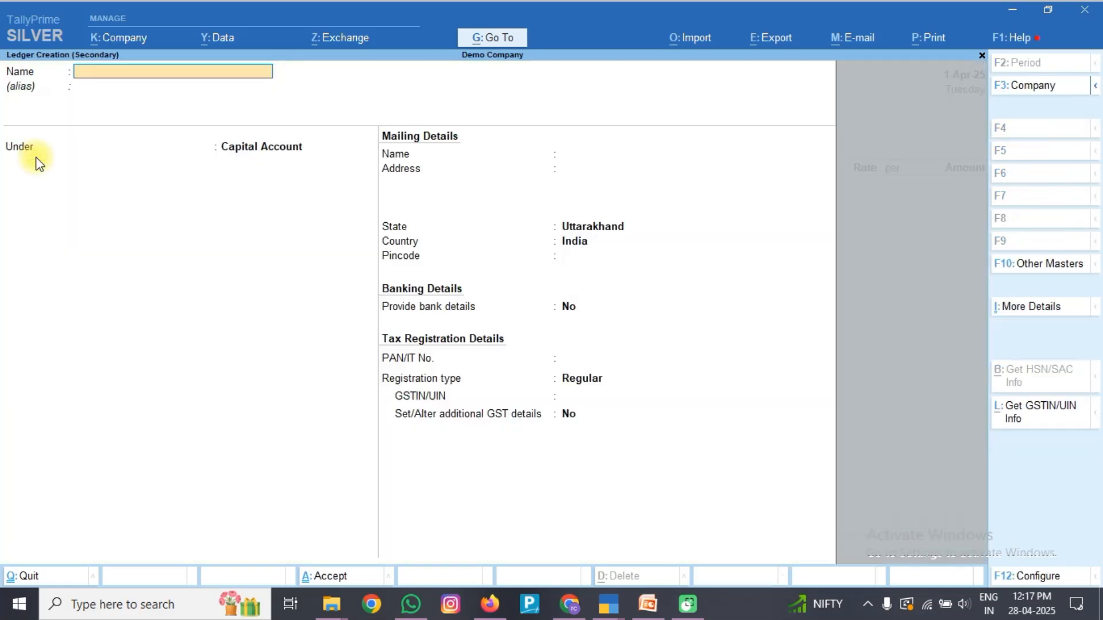
text(Sale A/c)
key(Return)
key(Return)
text(Sales)
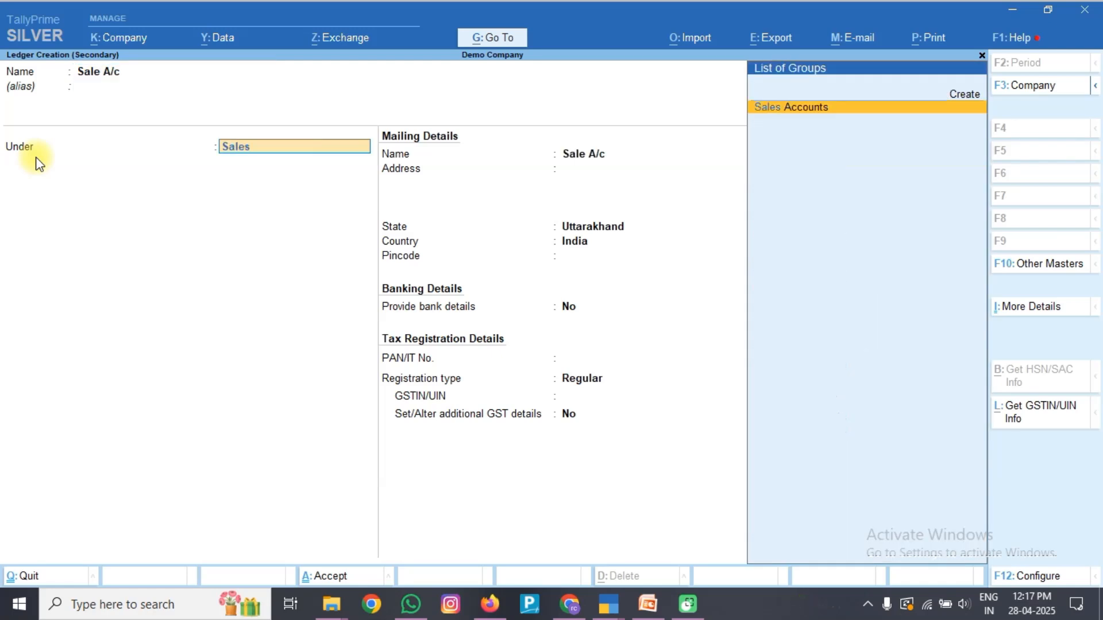
key(Return)
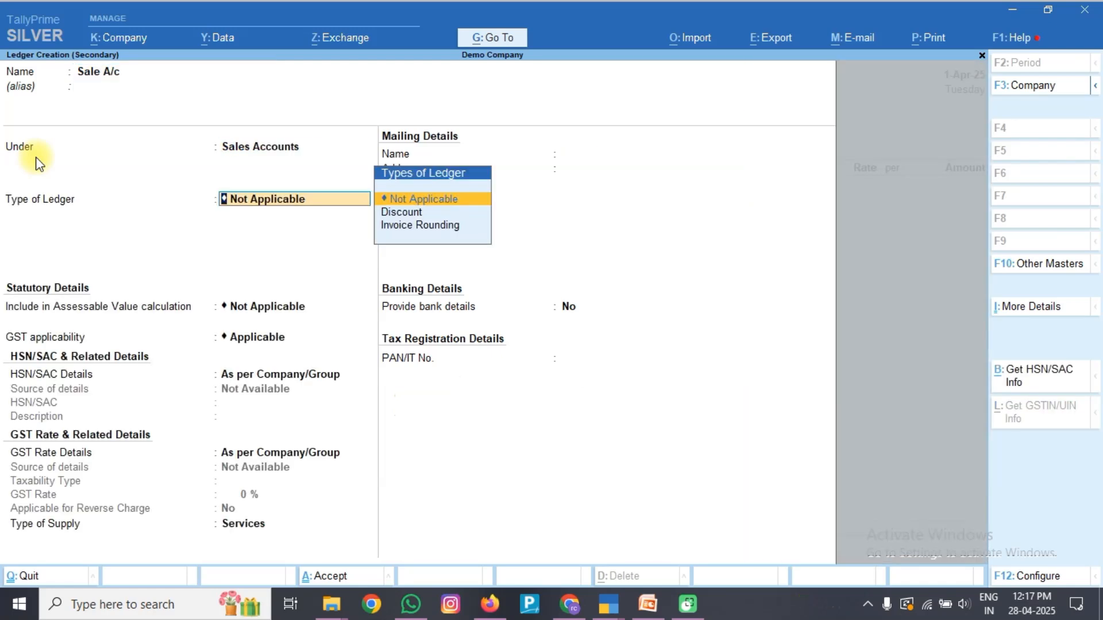
key(Return)
key(Return)
key(ctrl+a)
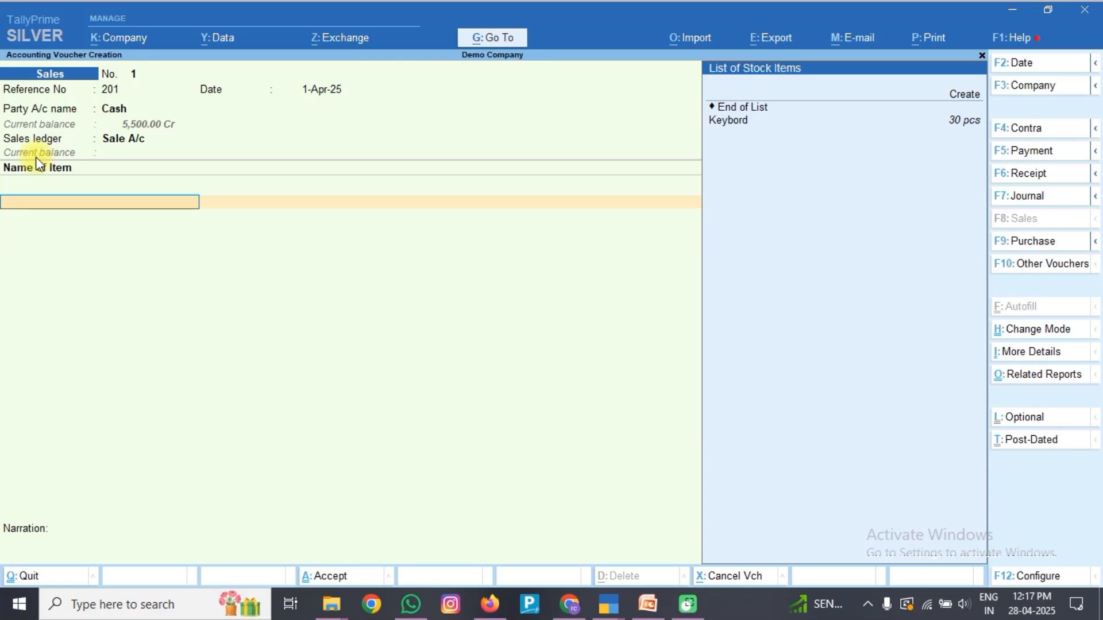
key(Down)
key(Down)
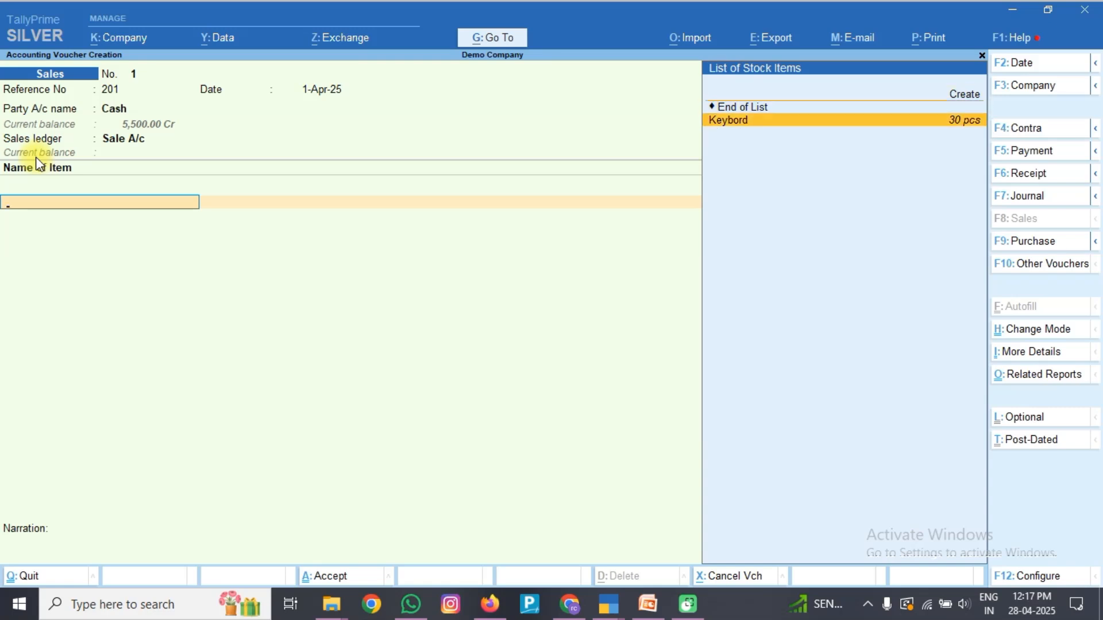
key(Up)
key(Down)
key(Down)
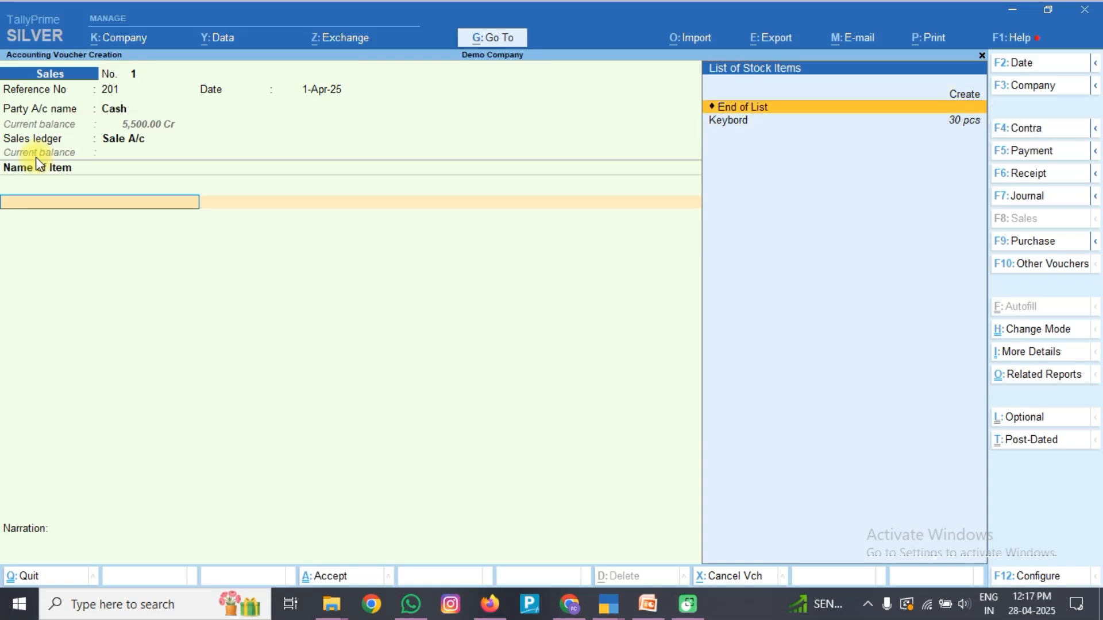
- Start a new stock item named Mouse under Primary, with pcs as its unit
key(alt+c)
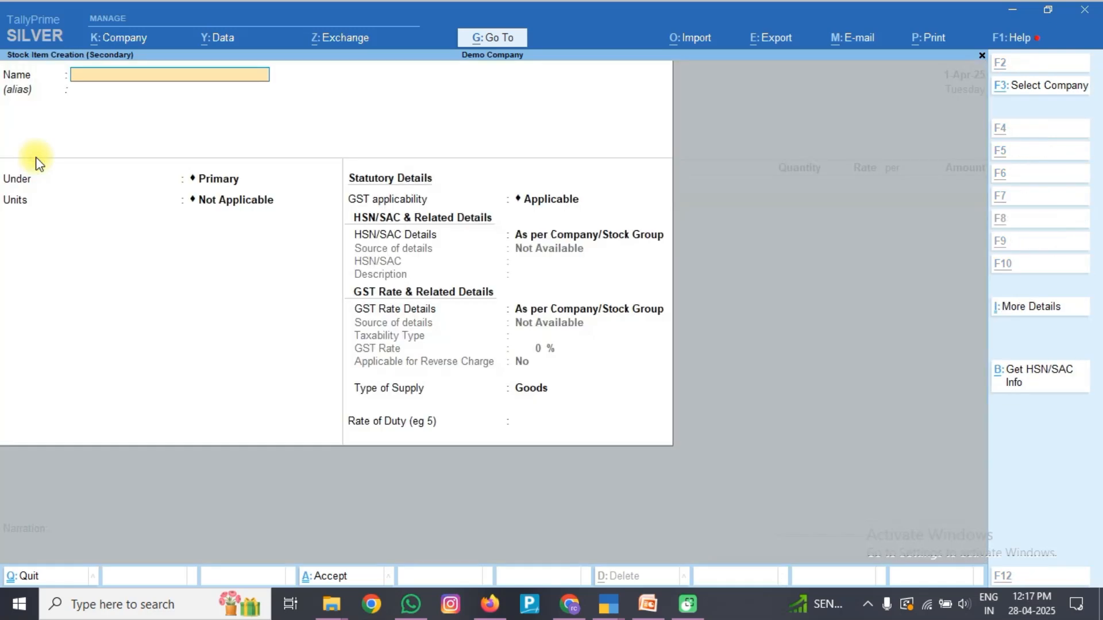
text(Mous)
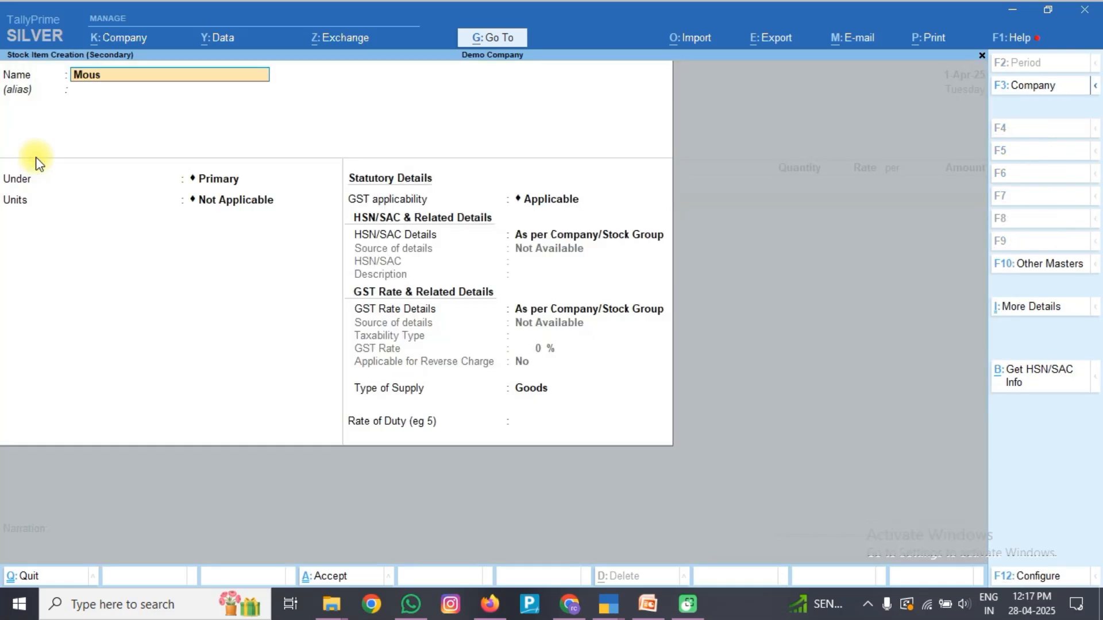
text(e)
key(Home)
key(Return)
key(Return)
key(Return)
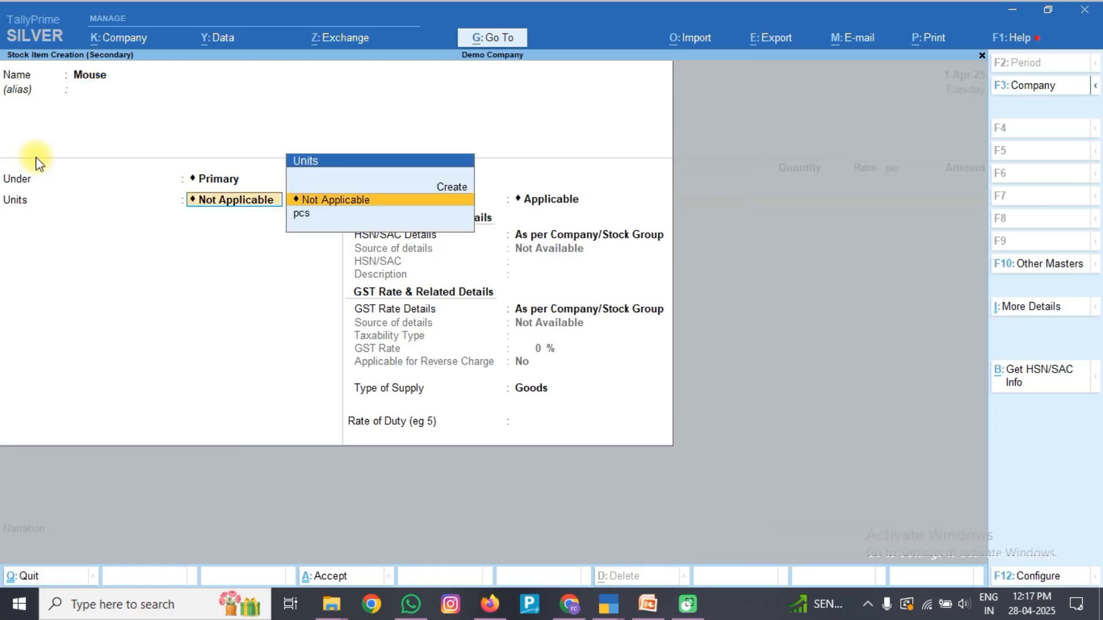
key(Down)
key(Return)
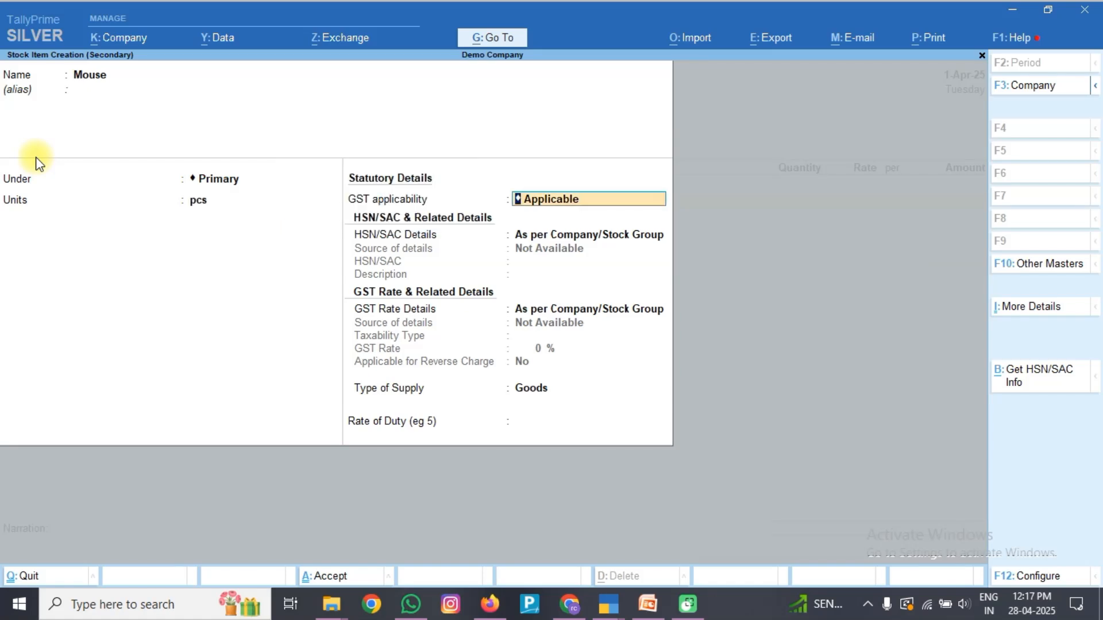
- Keep GST applicable for the stock item and specify its HSN/SAC code directly as 84716060, without a description
key(Return)
key(Down)
key(Return)
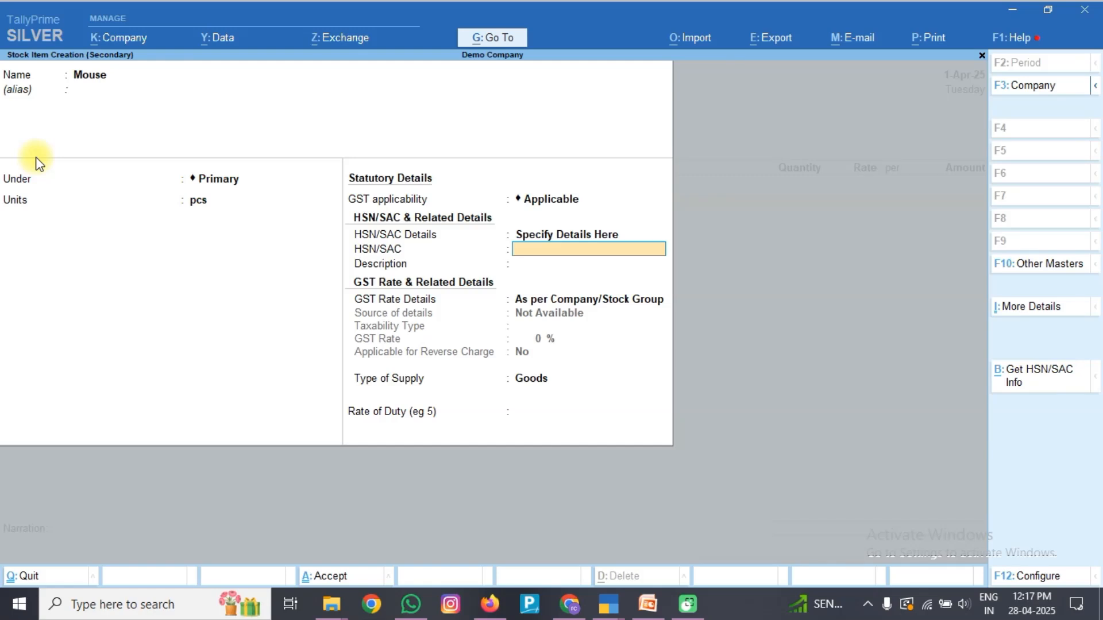
text(84716060)
key(Return)
key(Return)
- Set the GST rate details to Specify Details Here with taxability type Exempt, and save the stock item
key(Down)
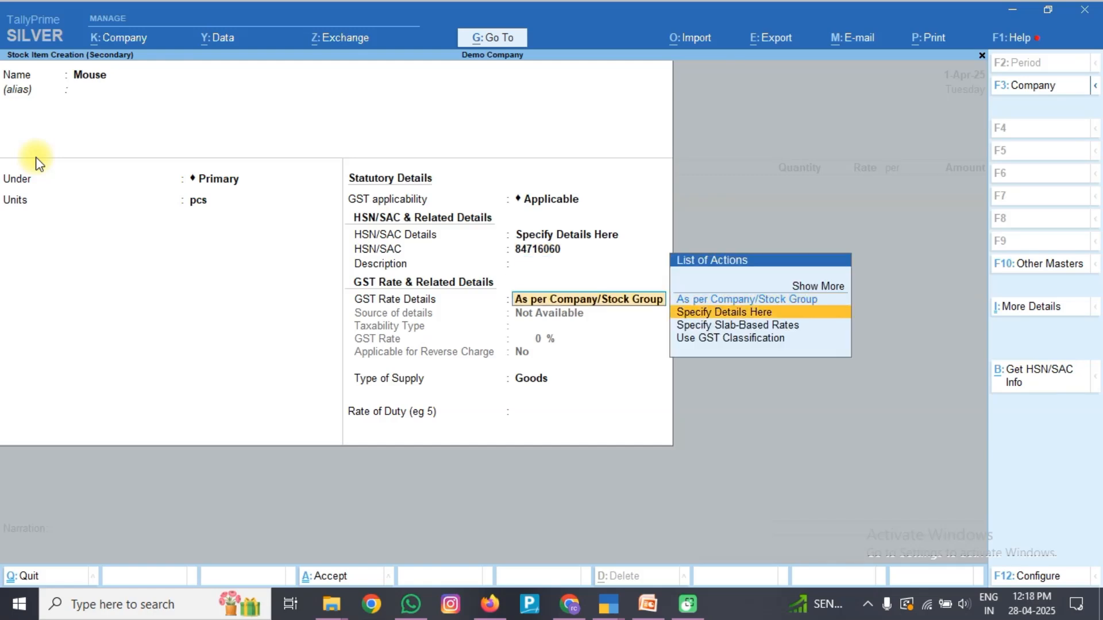
key(Return)
key(Up)
key(Up)
key(Up)
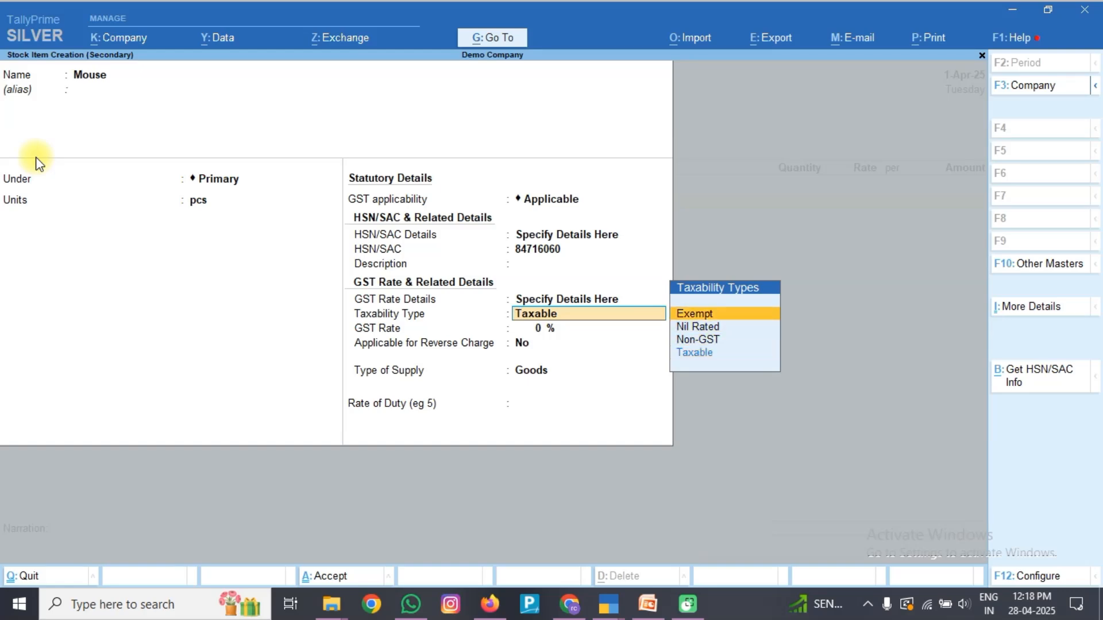
key(Return)
key(Return)
key(Return)
key(Return)
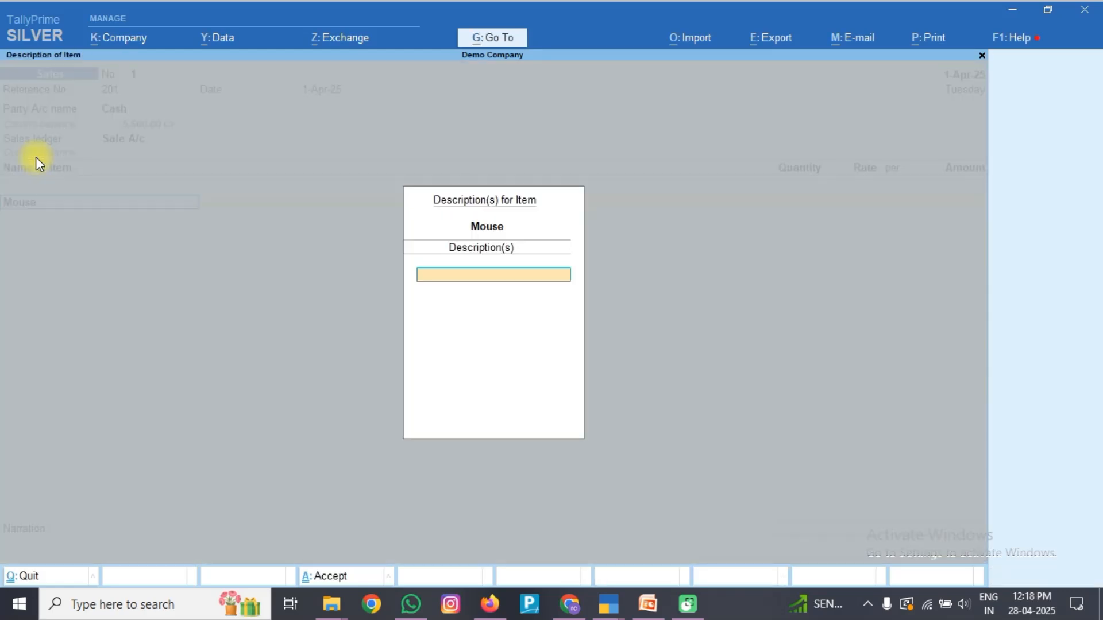
- Leave the Mouse description blank and enter a quantity of 50 pcs at a rate of 250 per pcs
key(Return)
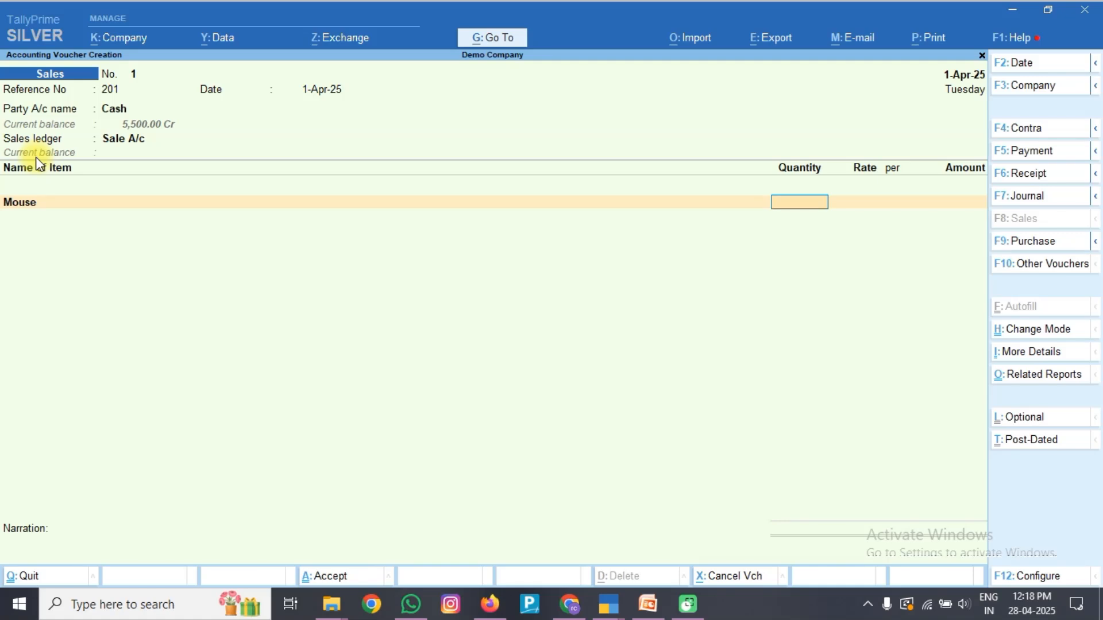
text(50)
key(Return)
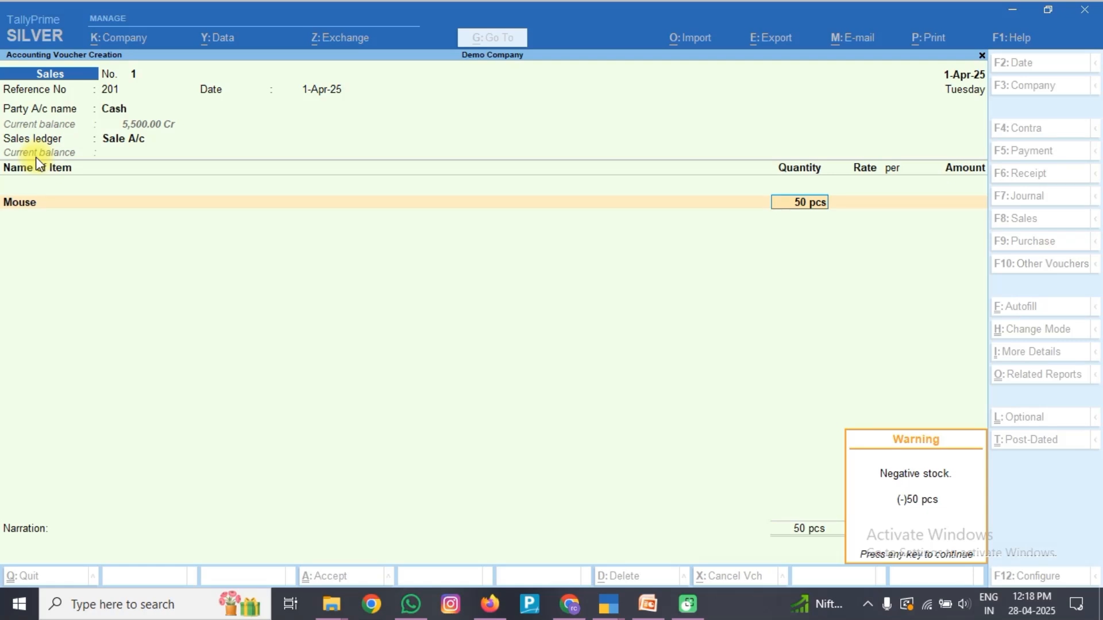
key(Return)
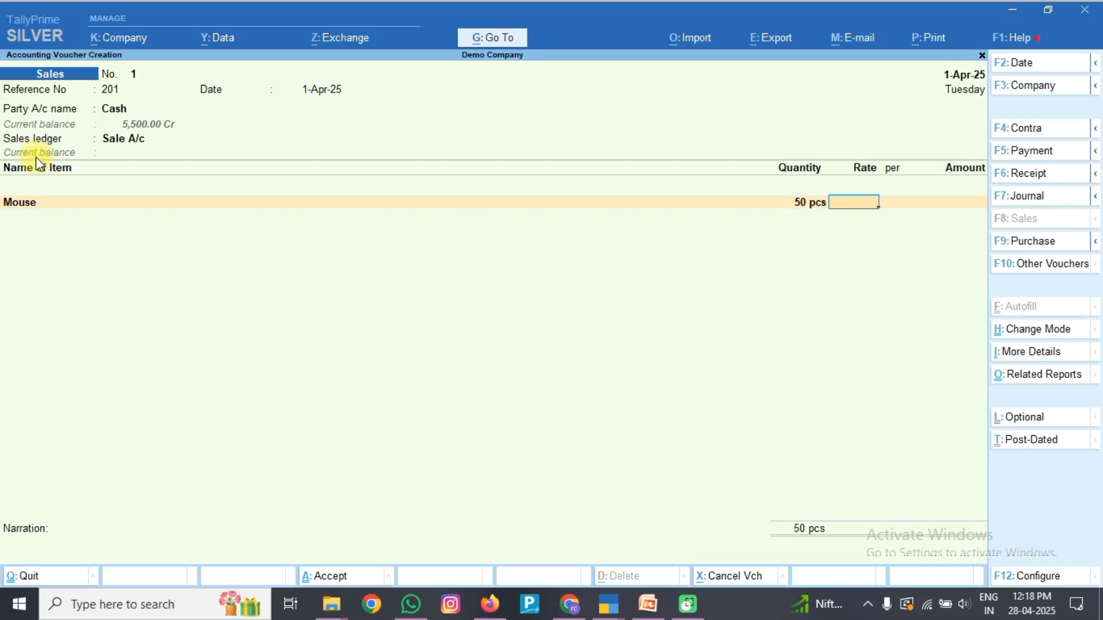
text(250)
key(Return)
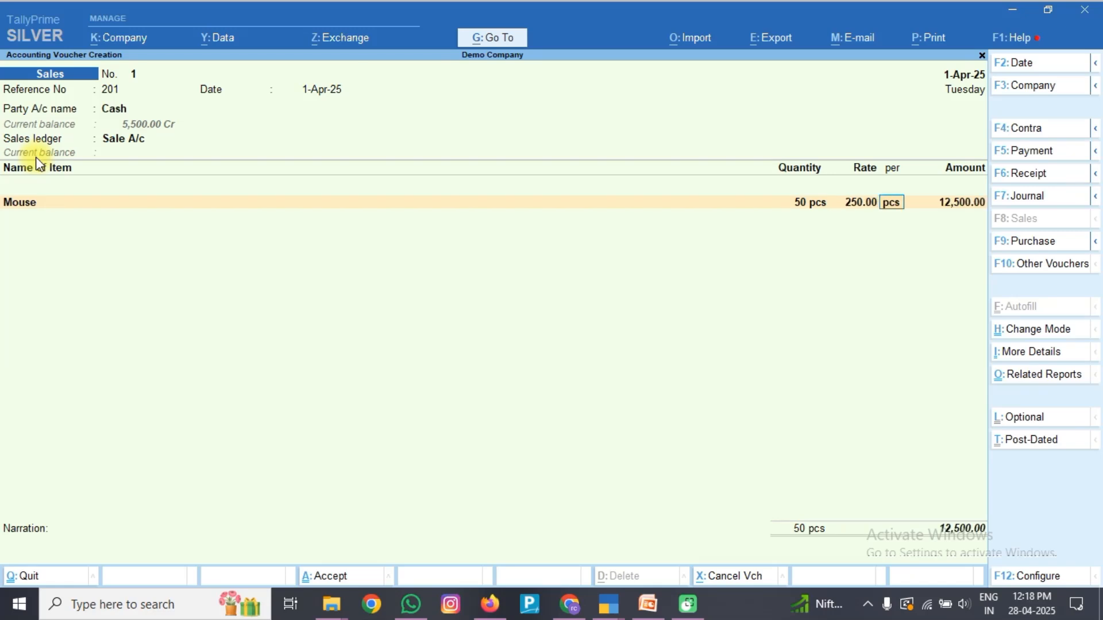
key(Return)
key(Return)
- End the item list, leave the additional ledger and narration empty, and save the sales voucher
key(Return)
key(Return)
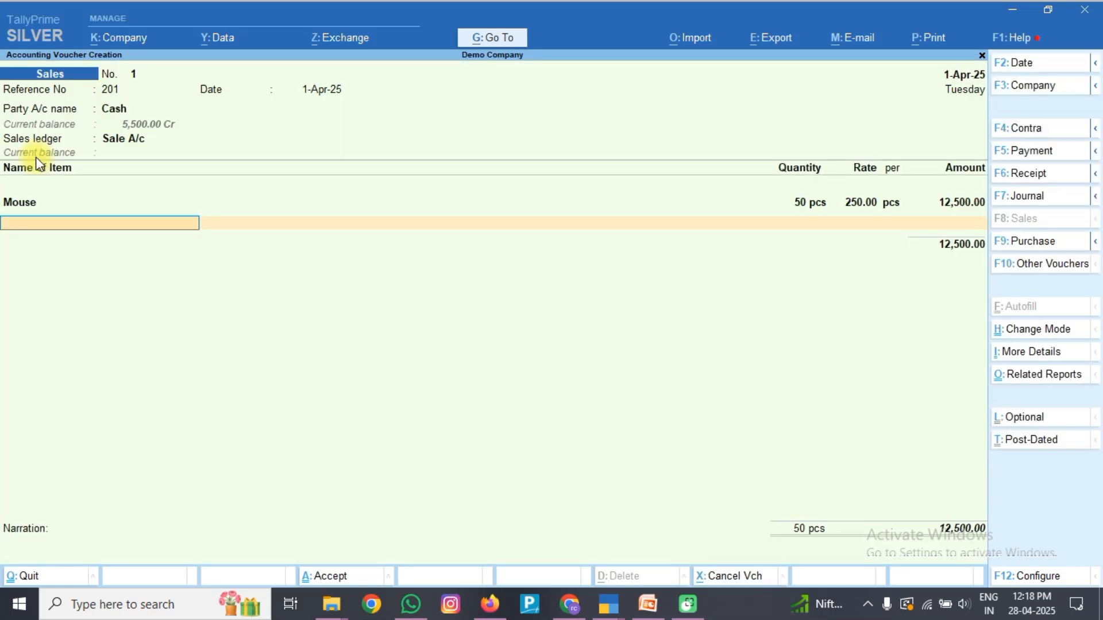
key(Return)
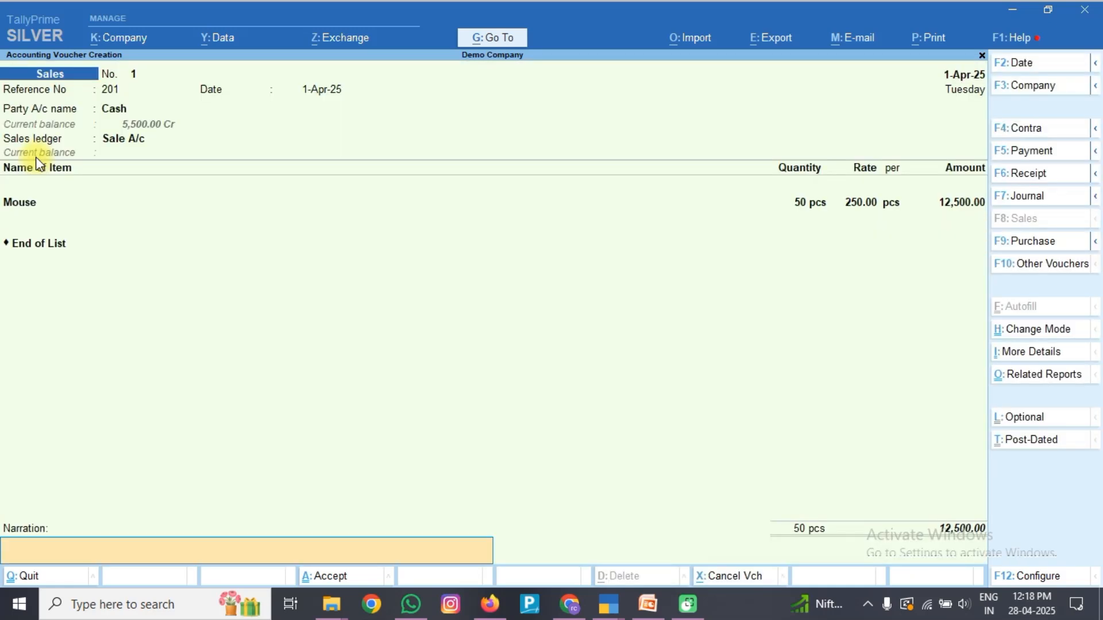
key(Return)
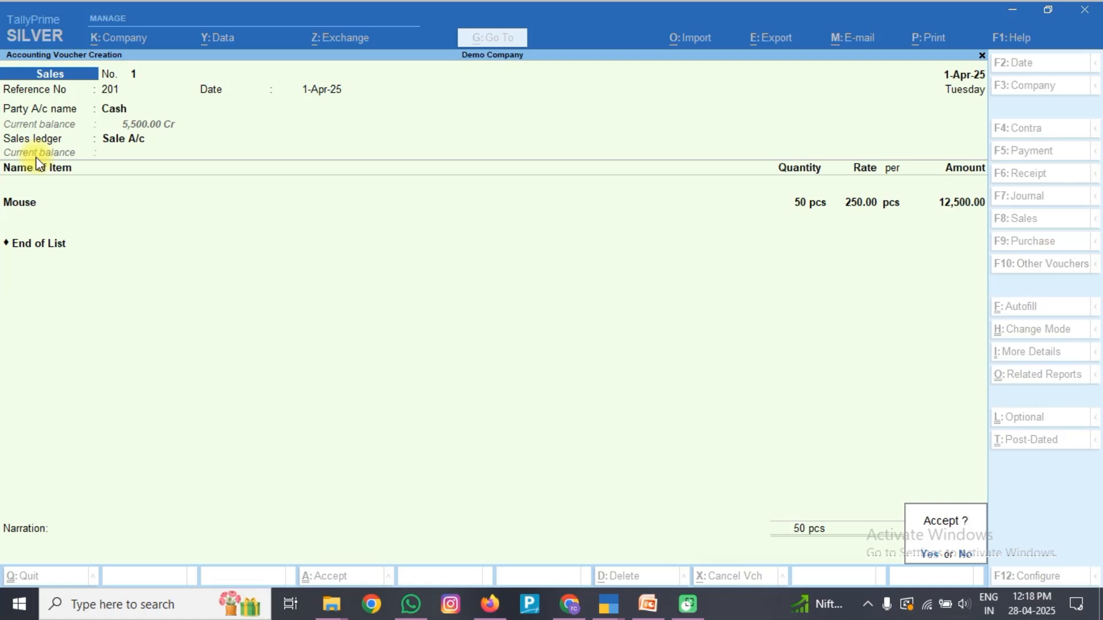
key(Return)
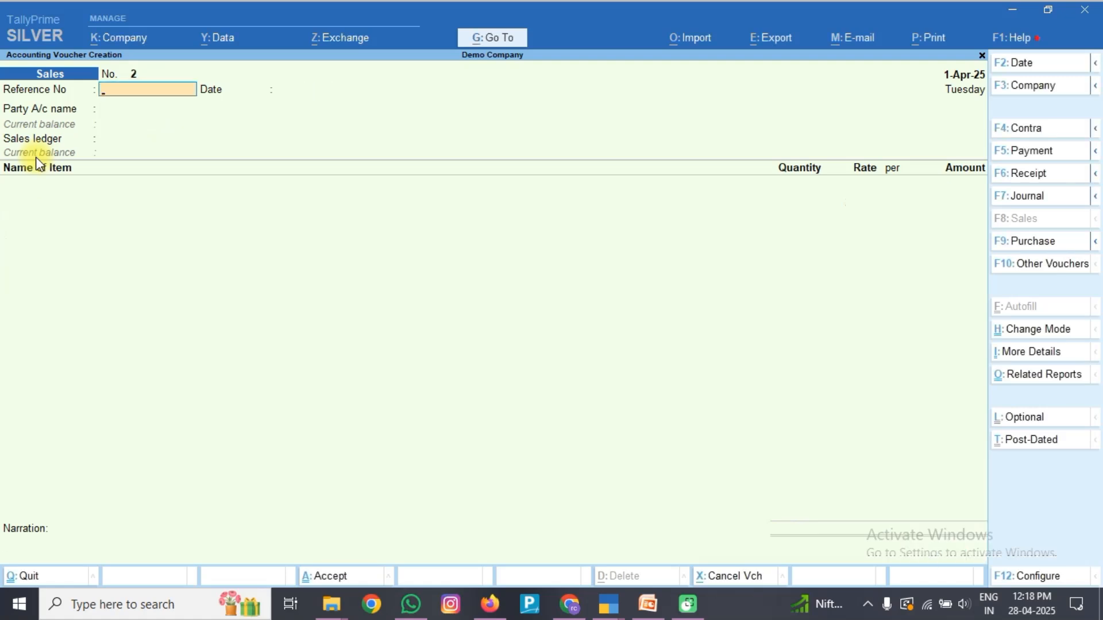
- Quit voucher entry, view the Profit & Loss A/c report and drill down into Sales Accounts
key(Escape)
key(Return)
key(Escape)
key(Escape)
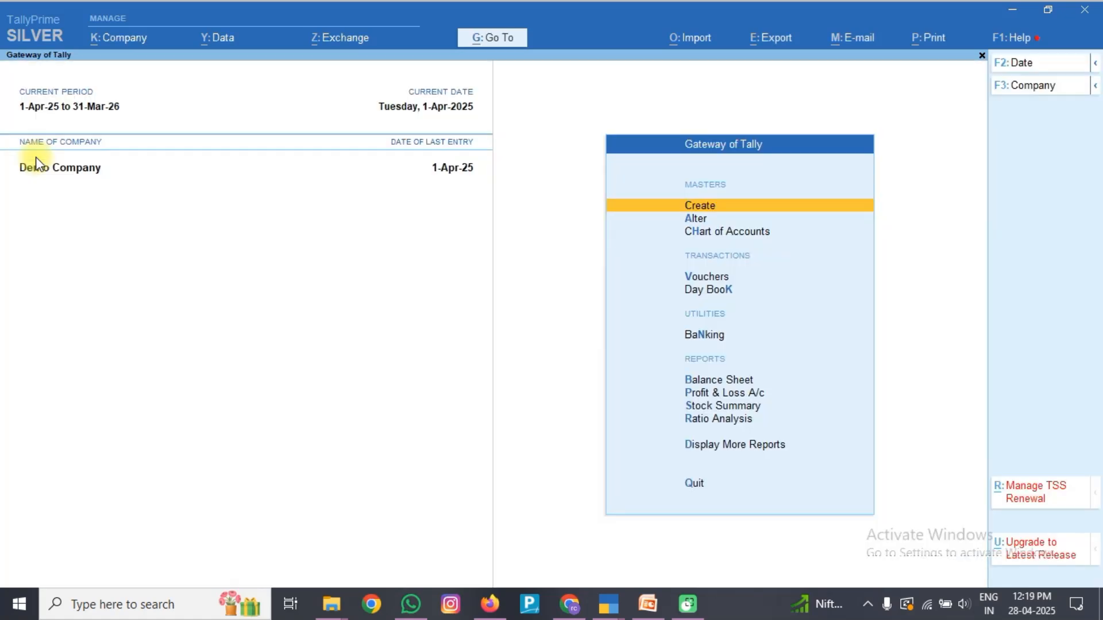
key(p)
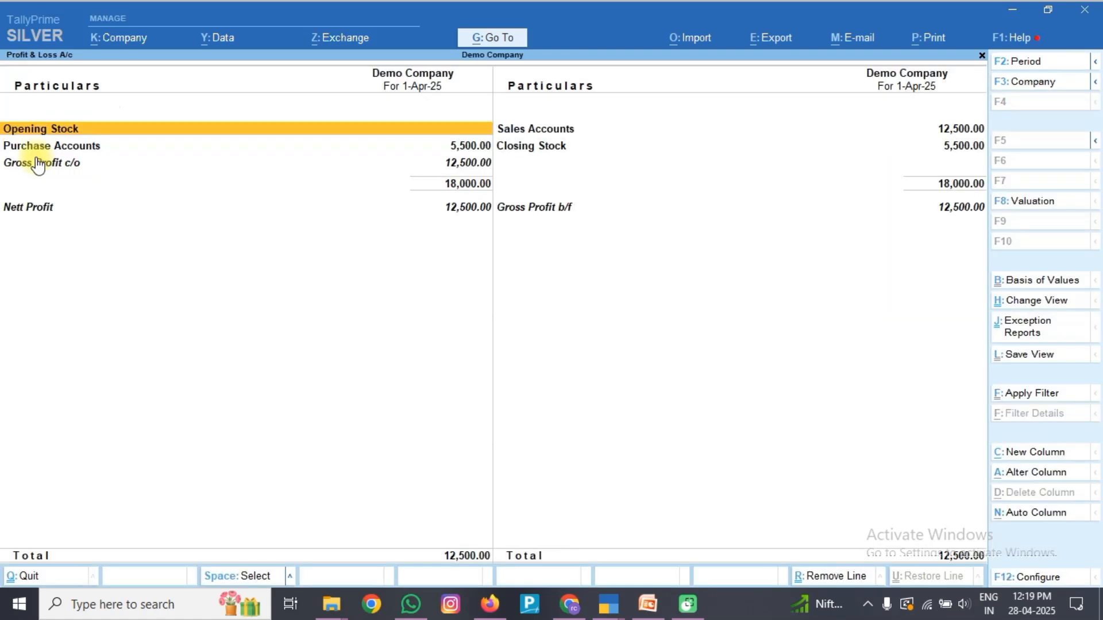
key(Right)
key(Up)
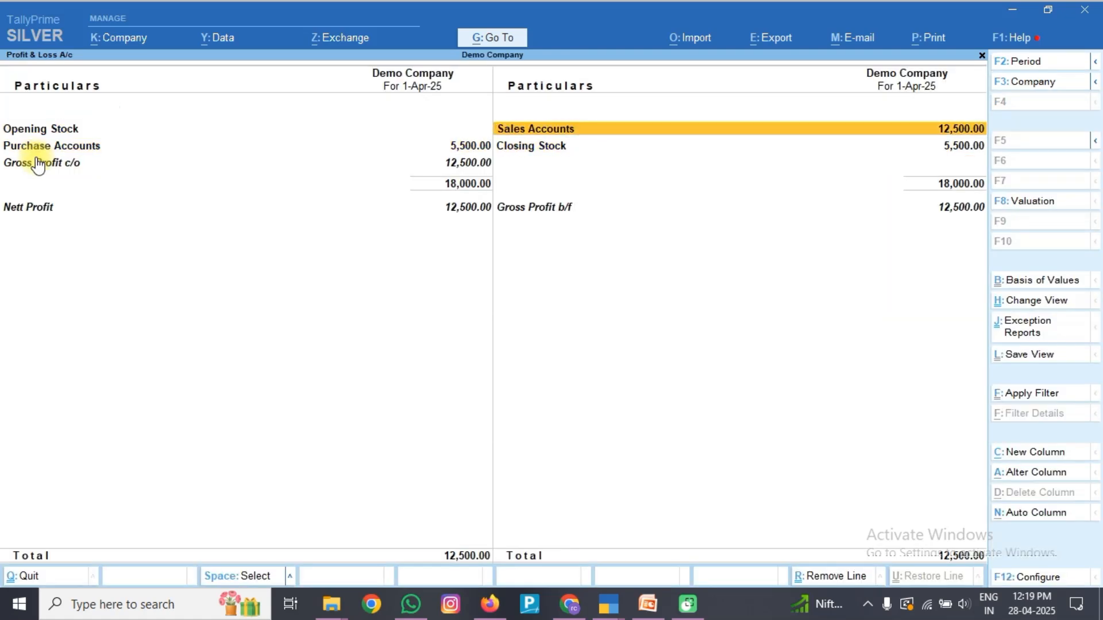
key(Return)
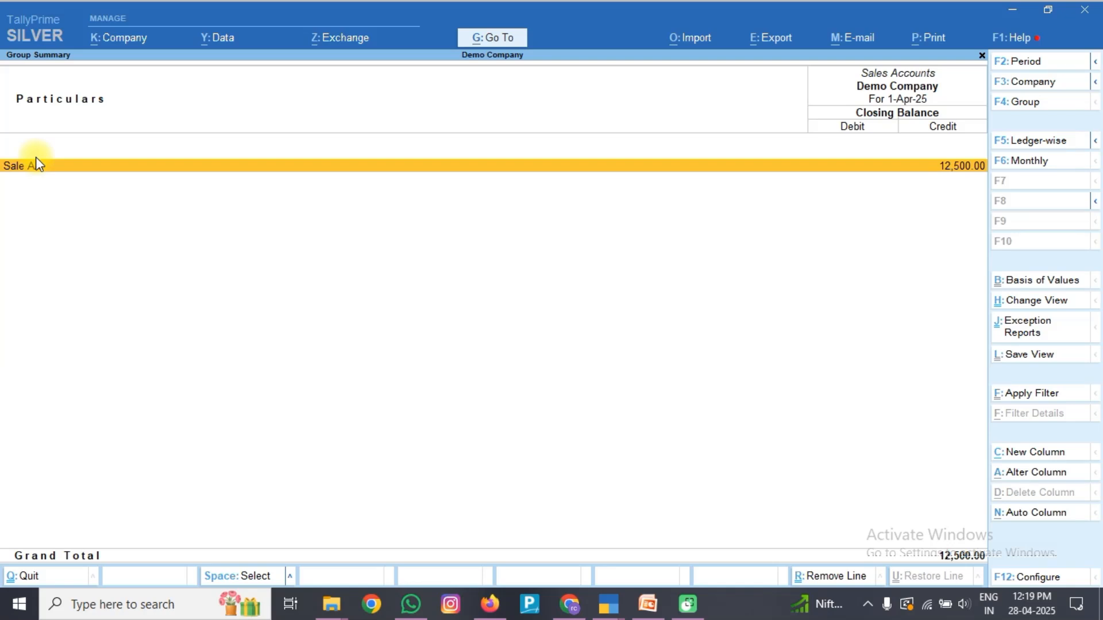
- Close the Sales Accounts group summary and the Profit & Loss A/c, and return to the Gateway of Tally
key(Escape)
key(Escape)
key(Escape)
key(Escape)
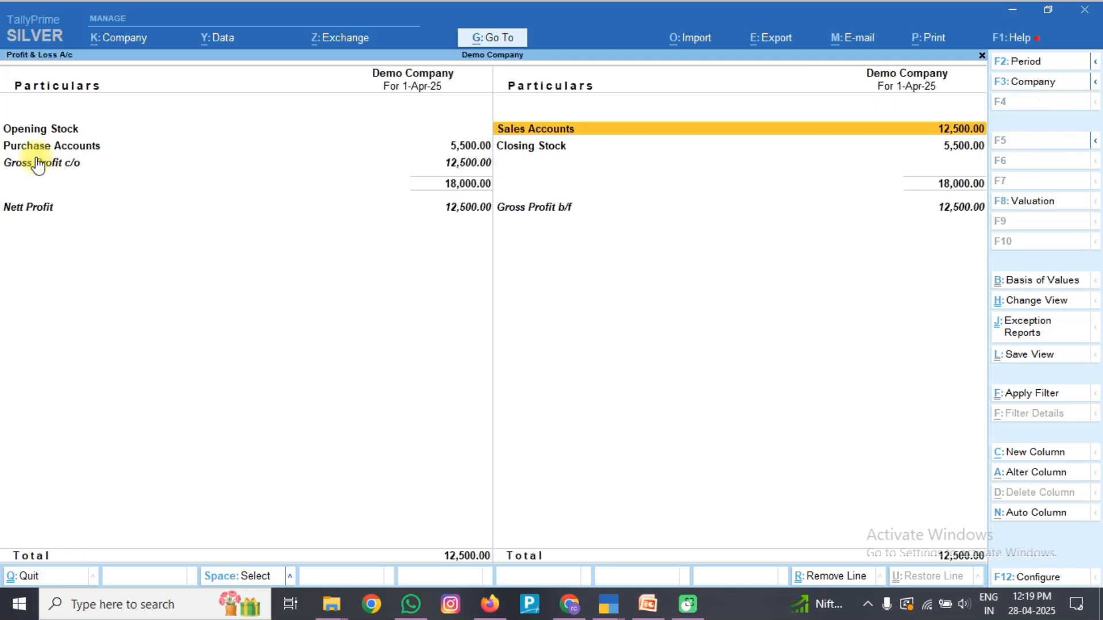
key(Escape)
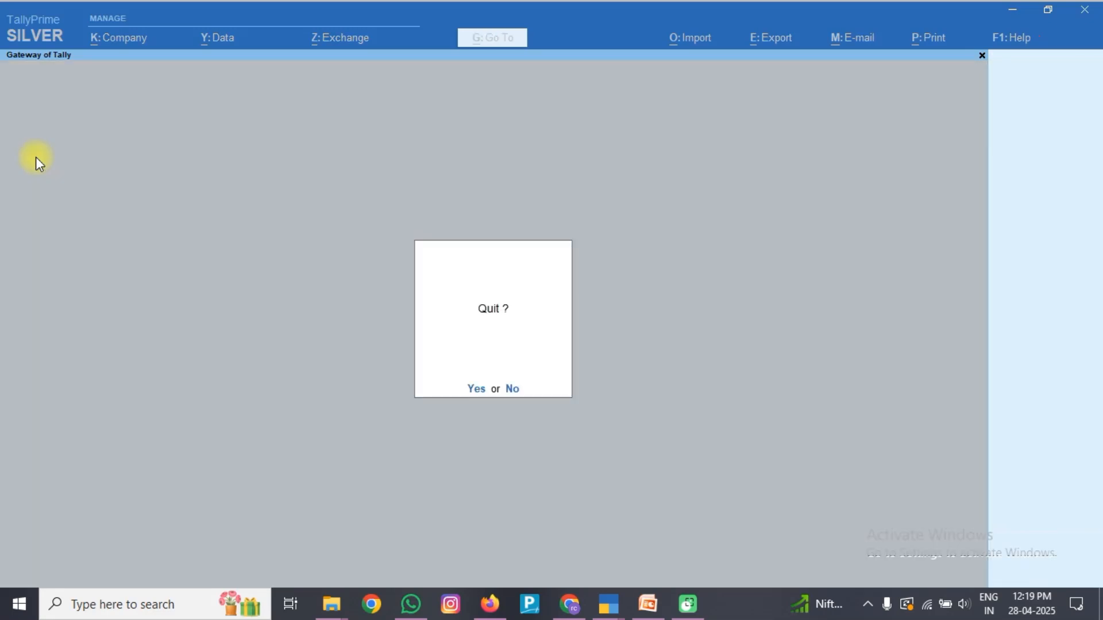
key(Escape)
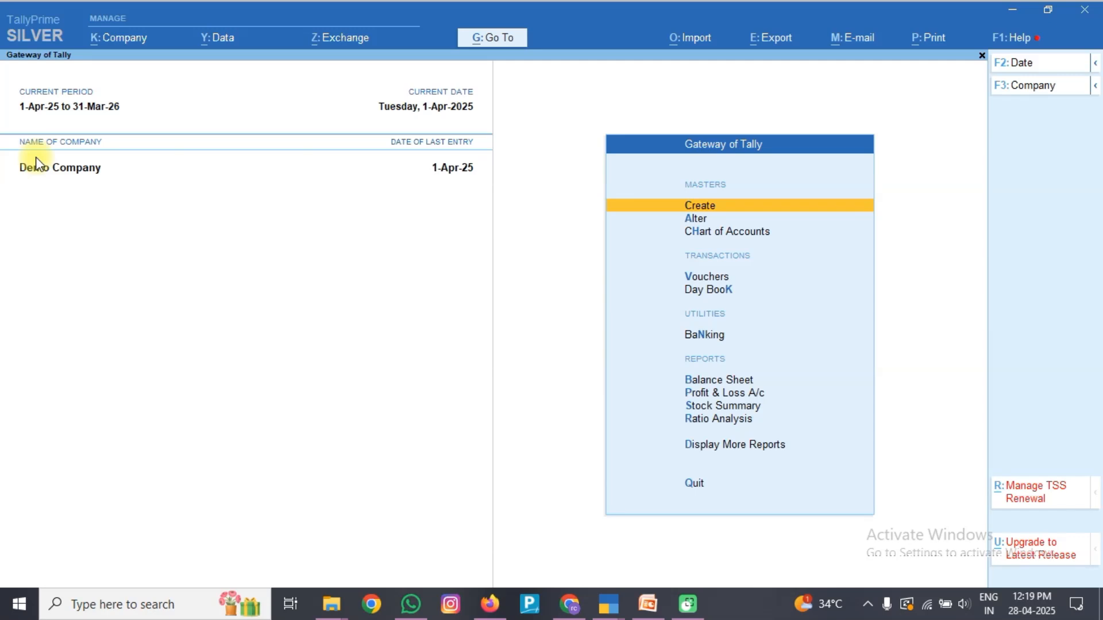
- Start voucher entry and change the voucher type to Credit Note
key(Down)
key(Down)
key(Down)
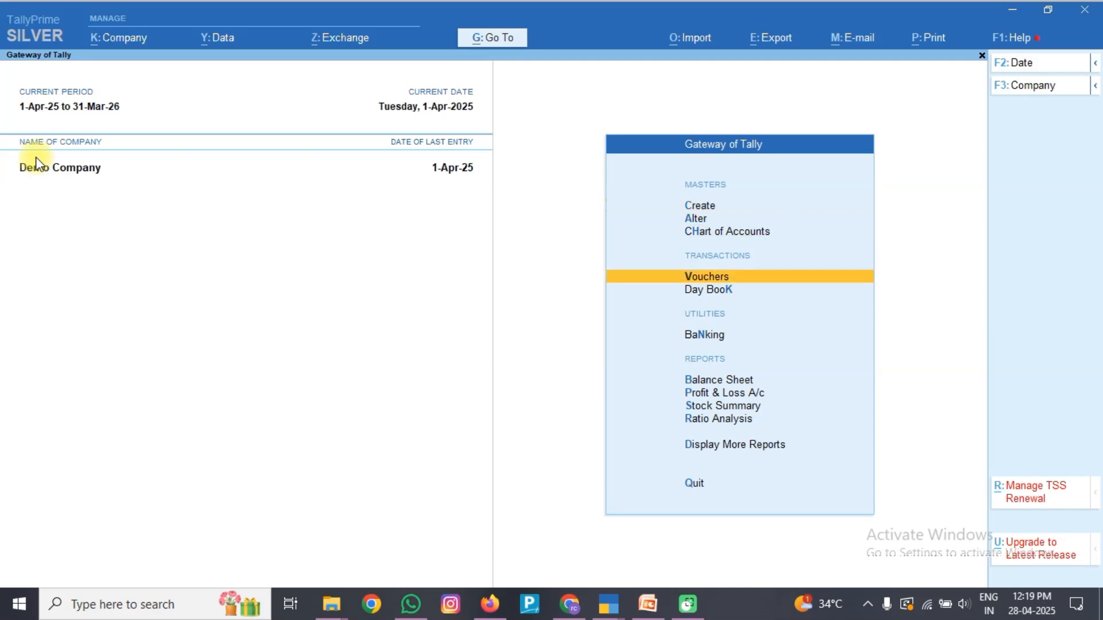
key(Return)
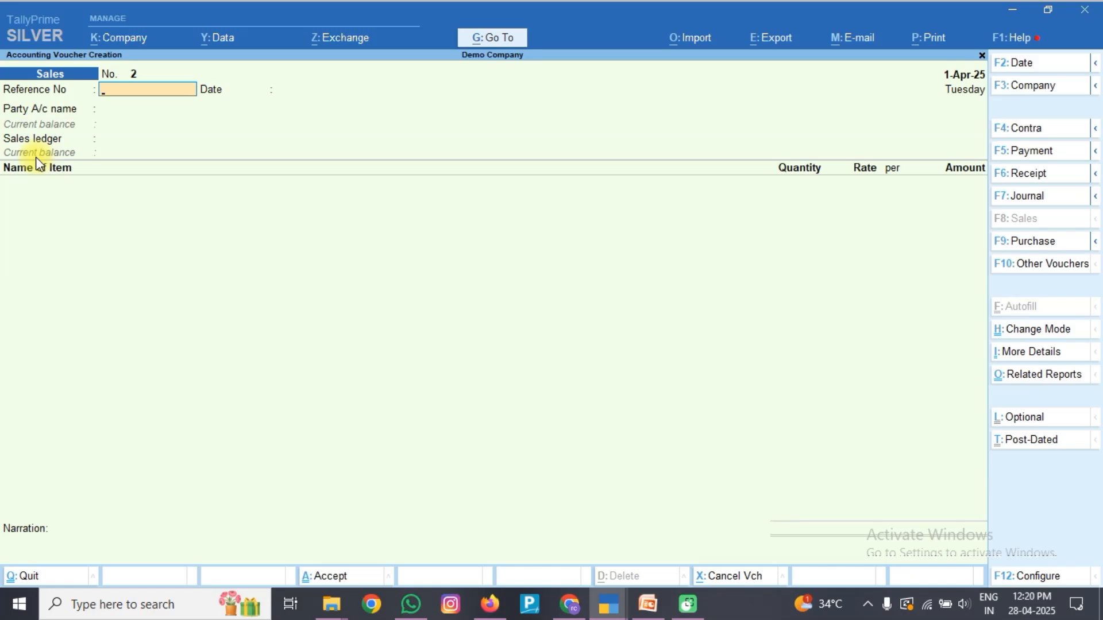
key(F10)
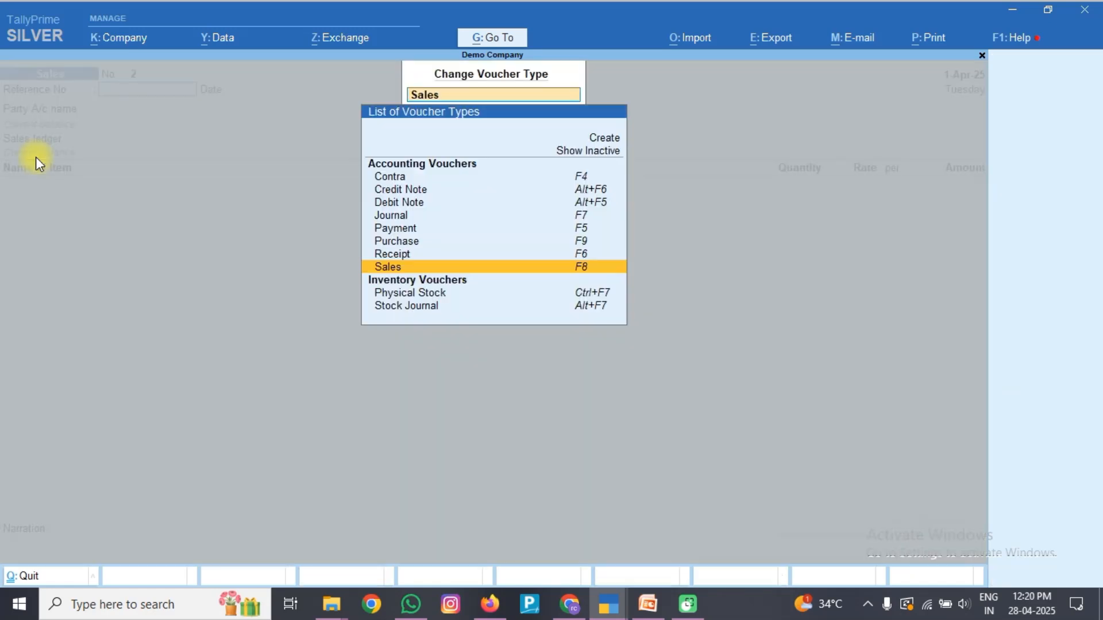
key(Up)
key(Up)
key(Up)
key(Up)
key(Up)
key(Up)
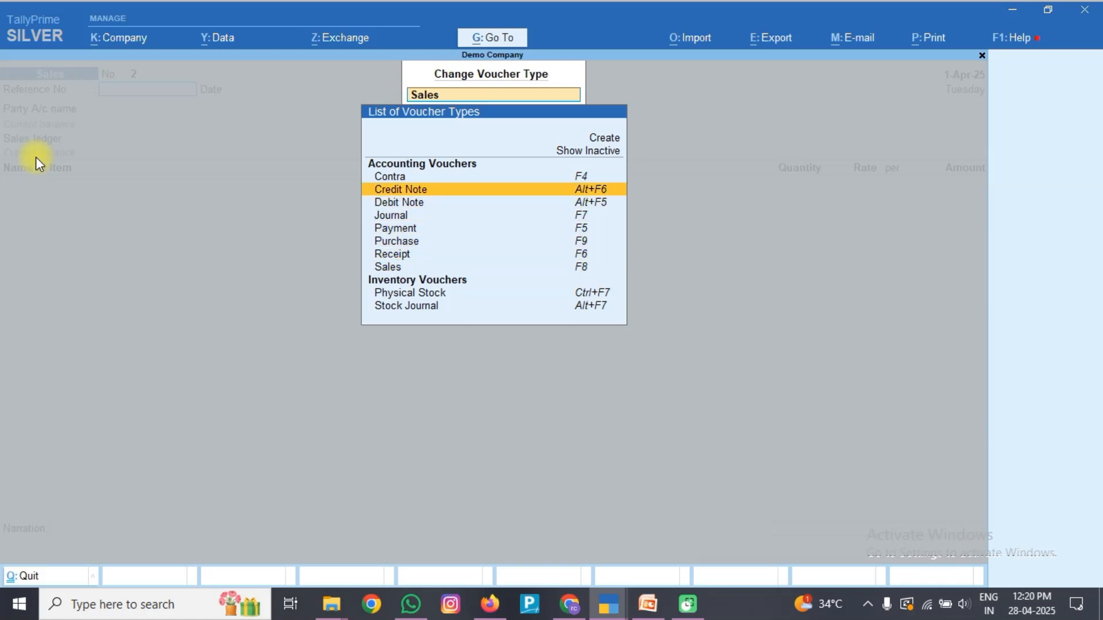
key(Return)
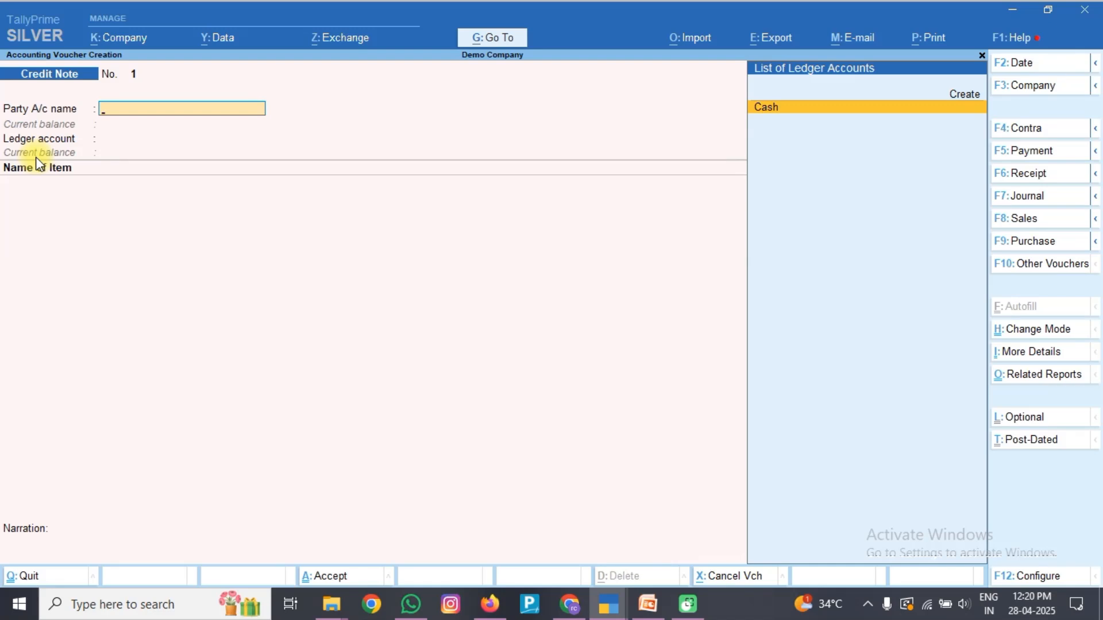
- Choose Cash as the credit note's party account and leave its receipt details blank
key(Return)
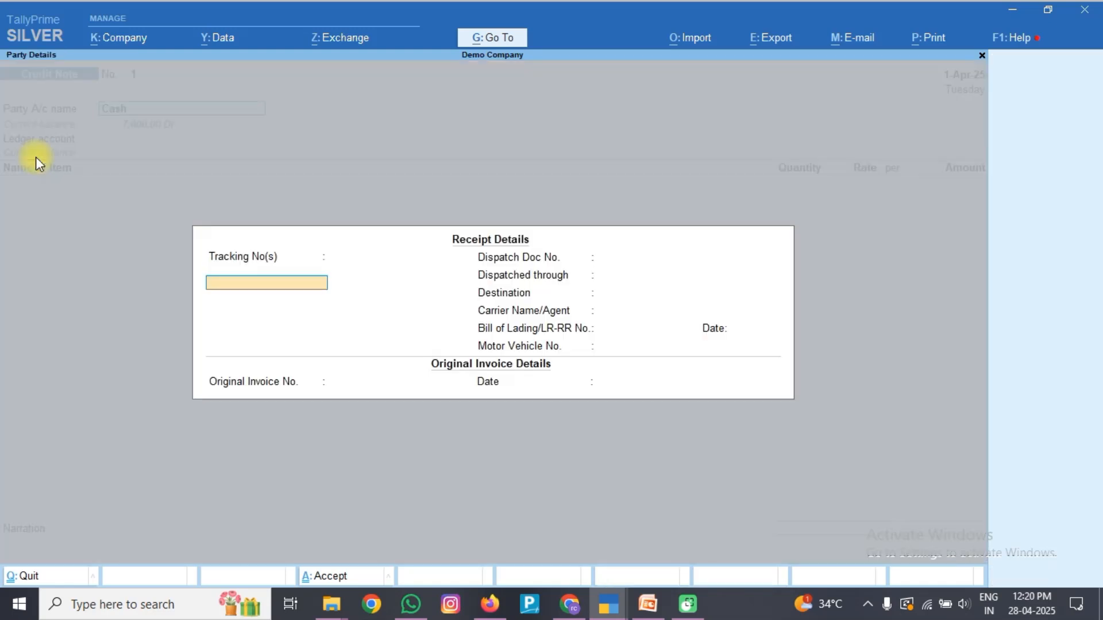
key(Return)
key(Return)
key(Return)
key(Return)
key(Return)
key(Return)
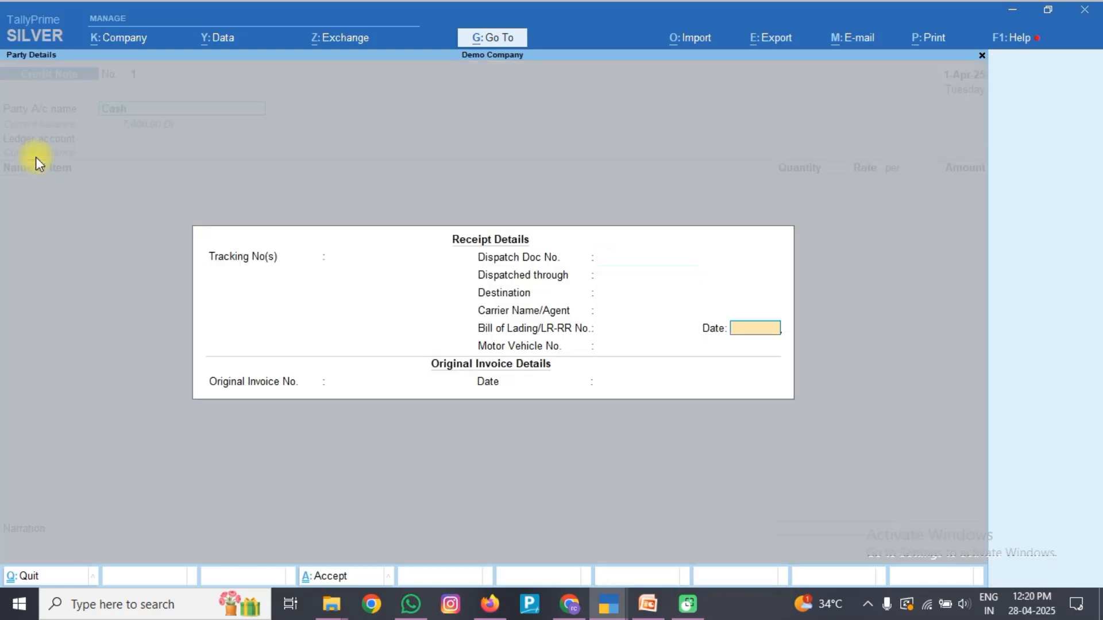
key(Return)
key(Return)
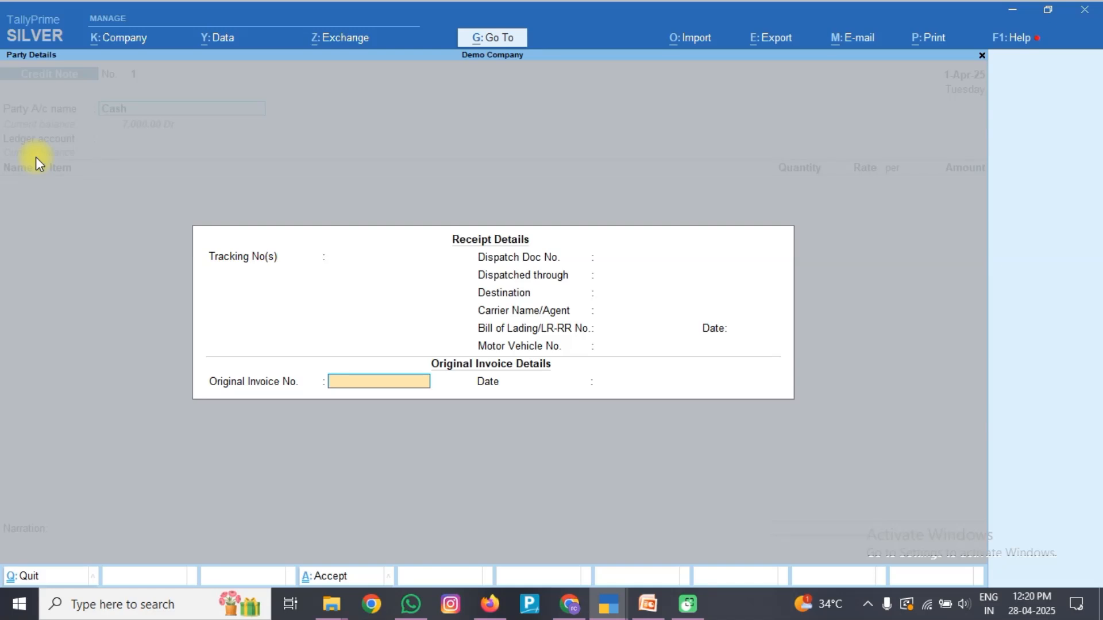
- Enter 201 as the original invoice number with the date 1-Apr-25
text(201)
key(Return)
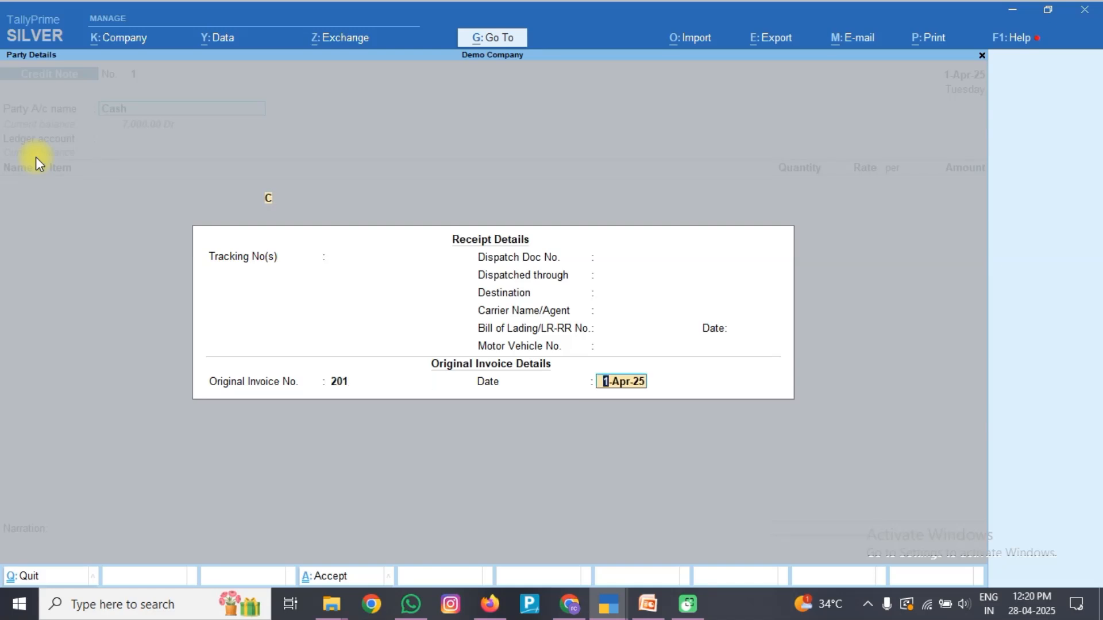
key(Return)
- Keep Cash as the buyer, enter the buyer's mailing name, and accept the remaining party details at their defaults
key(Return)
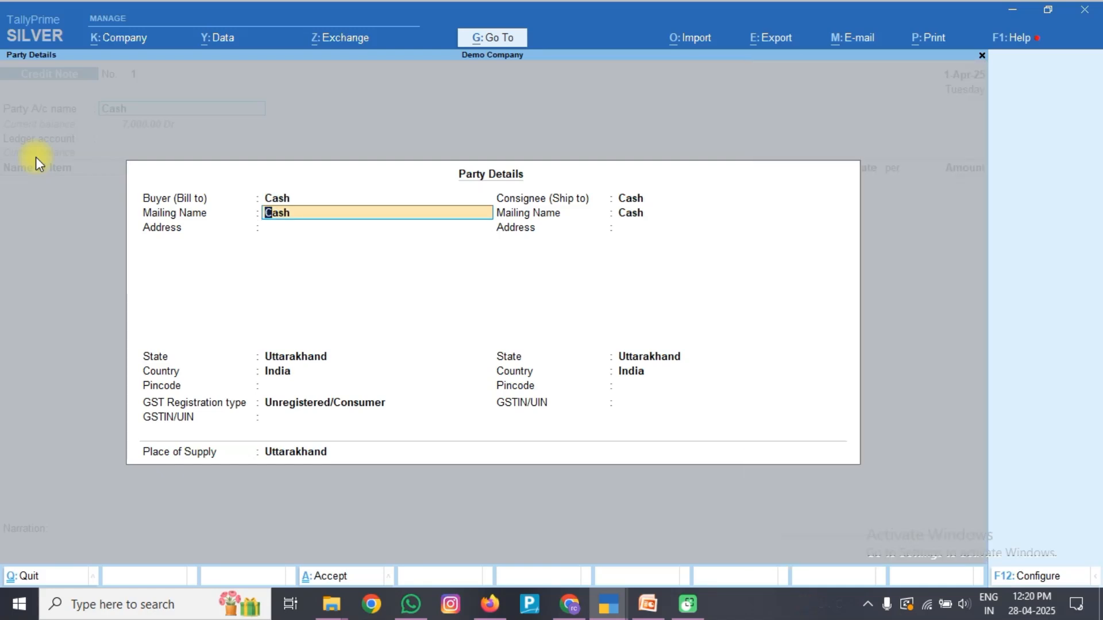
text(Vikash)
key(Return)
key(Return)
key(Return)
key(Return)
key(Return)
key(Return)
key(Return)
key(Return)
key(Return)
key(Return)
key(Return)
key(Return)
key(Return)
key(Return)
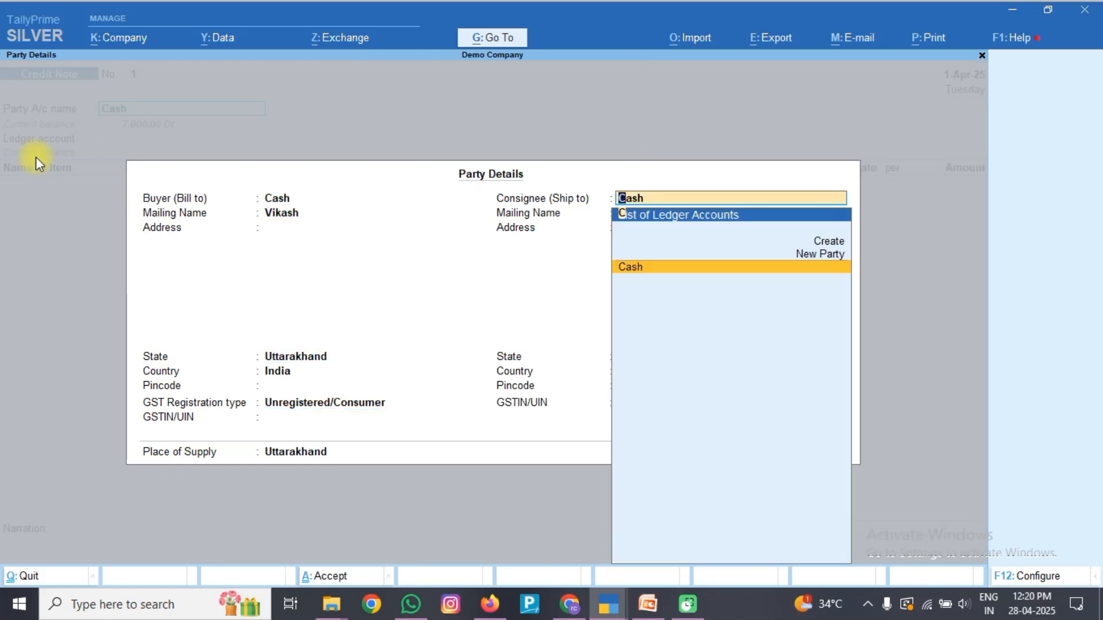
key(Return)
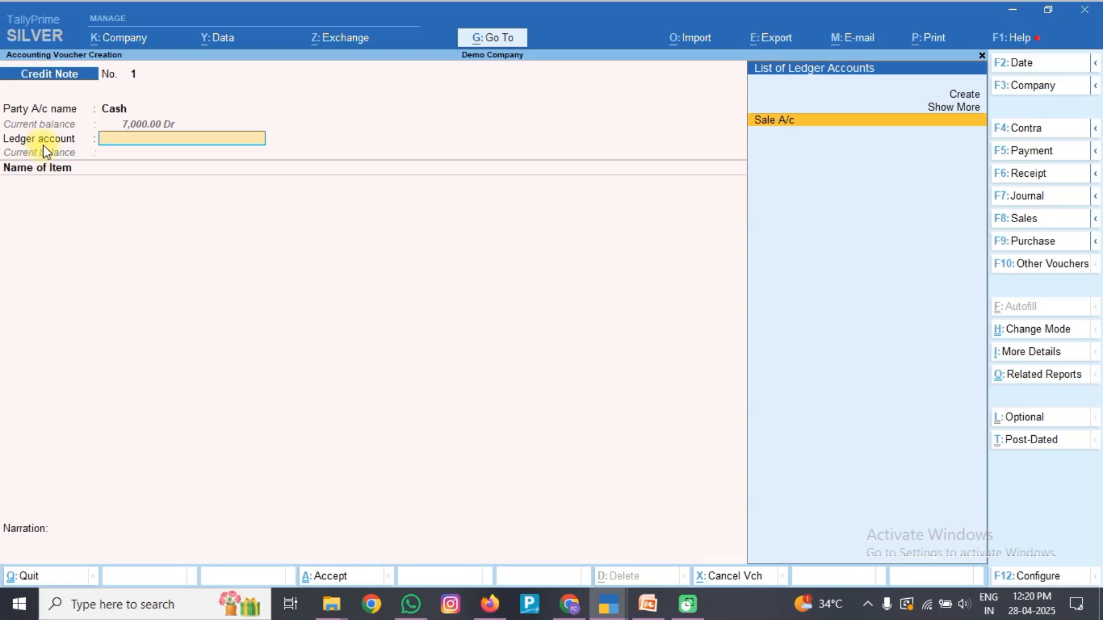
- Create a ledger named Sale Return under Sales Accounts for the credit note's ledger account and save it
key(Up)
key(Up)
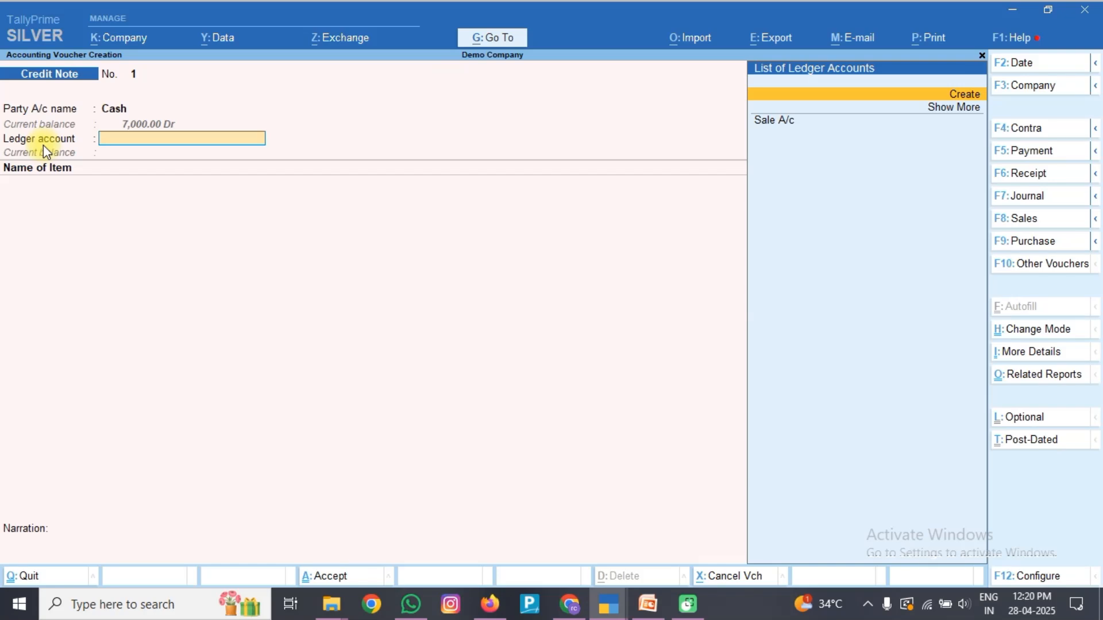
key(Return)
text(Sale Return)
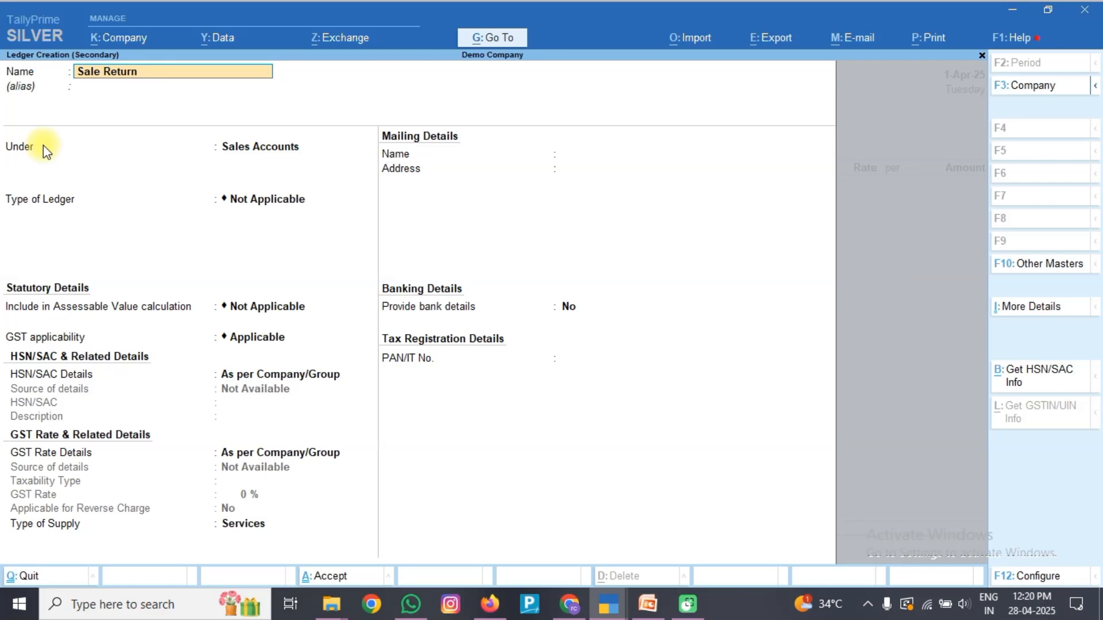
key(Return)
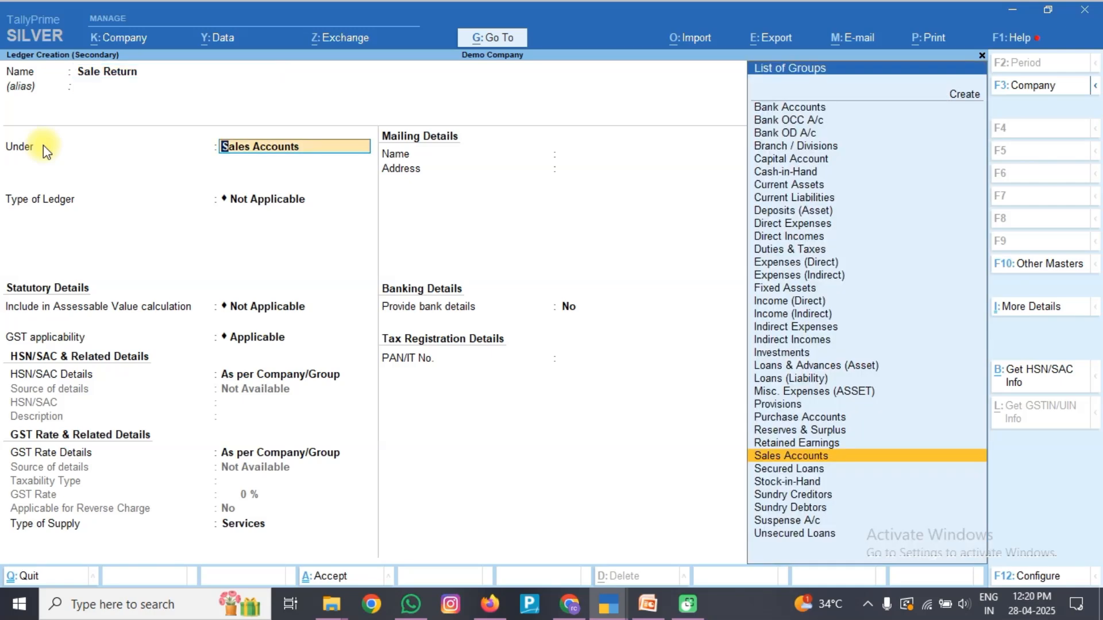
key(ctrl+a)
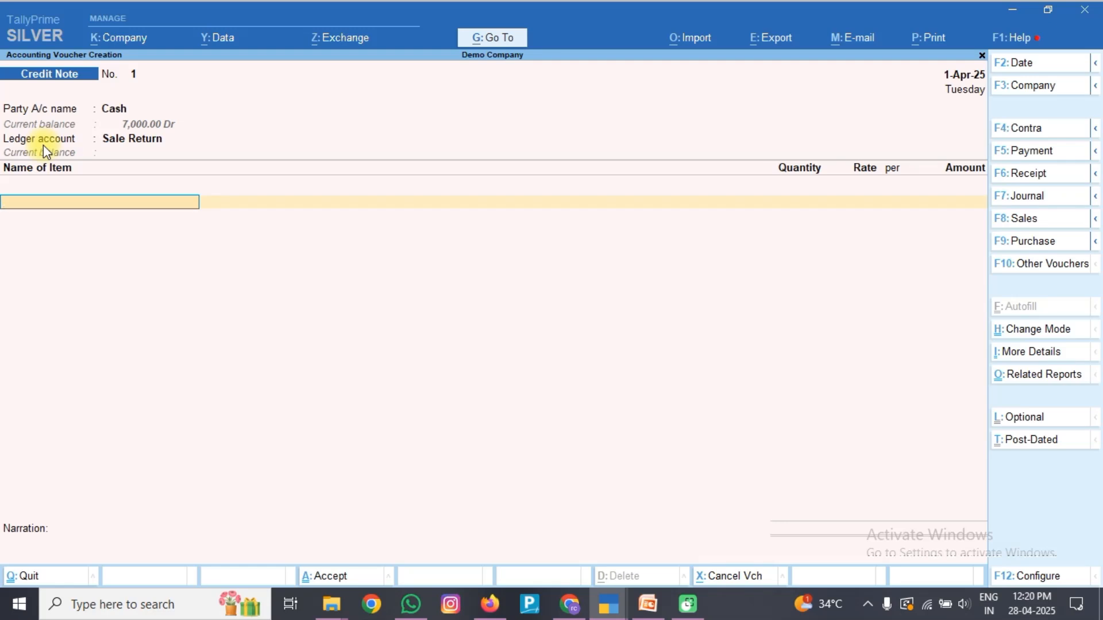
- Add the stock item Mouse to the credit note with a quantity of 20 pcs, accepting the rate of 250 per pcs
key(Down)
key(Down)
key(Down)
key(Down)
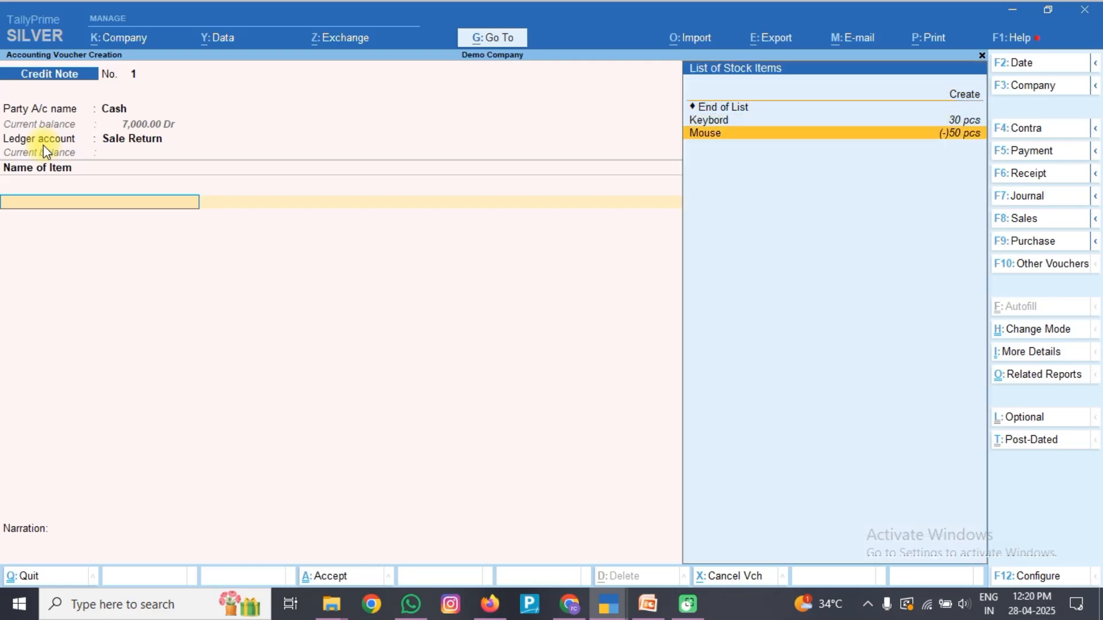
key(Return)
key(Return)
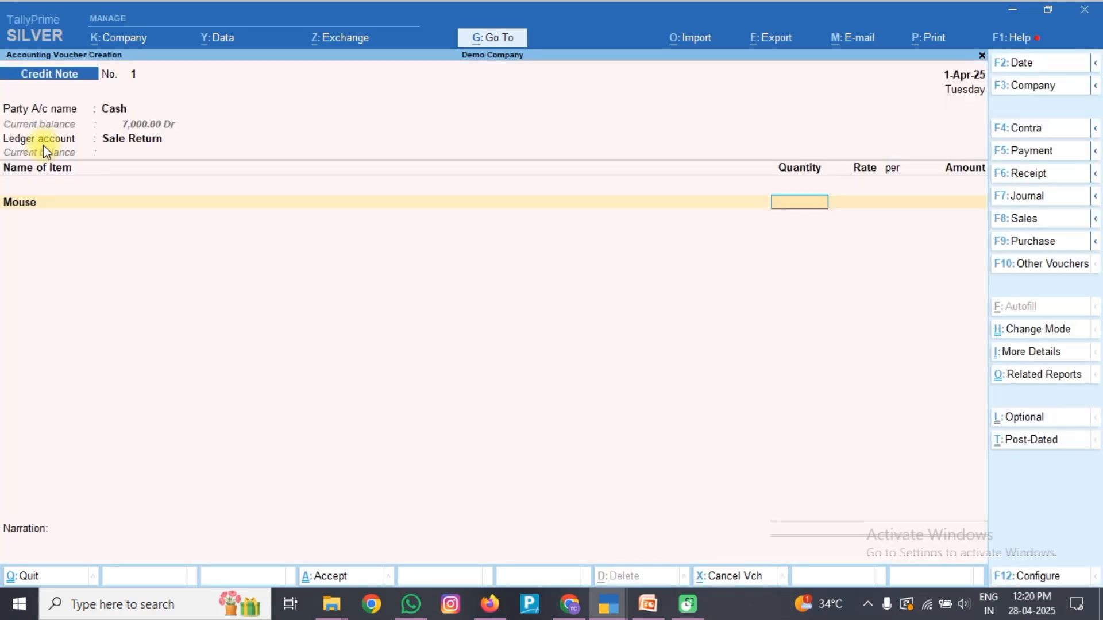
text(20)
key(Return)
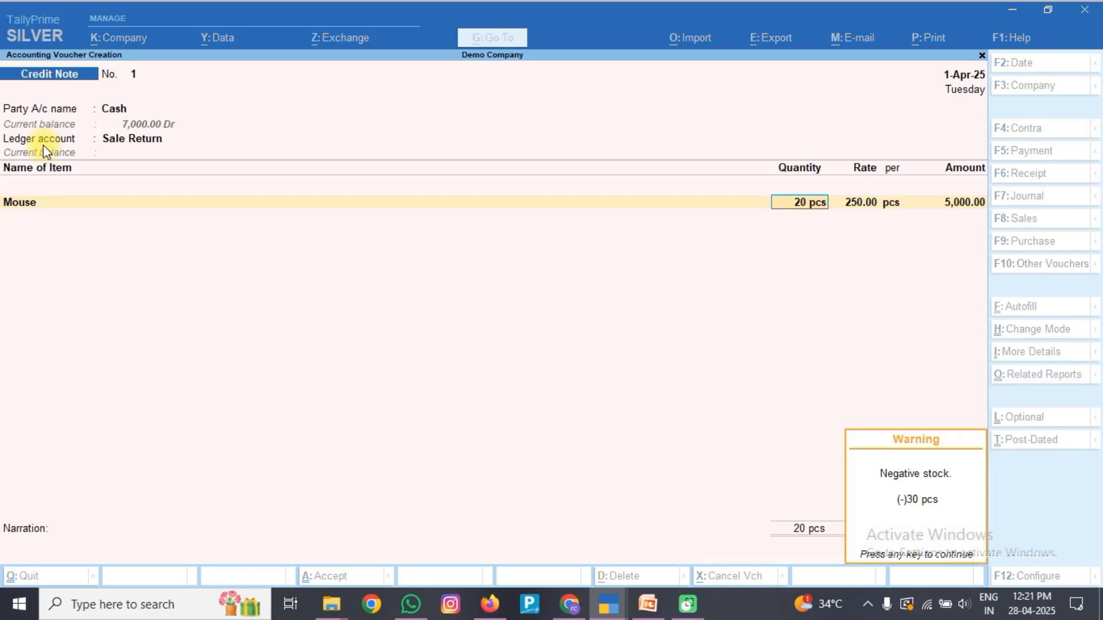
key(Return)
key(Return)
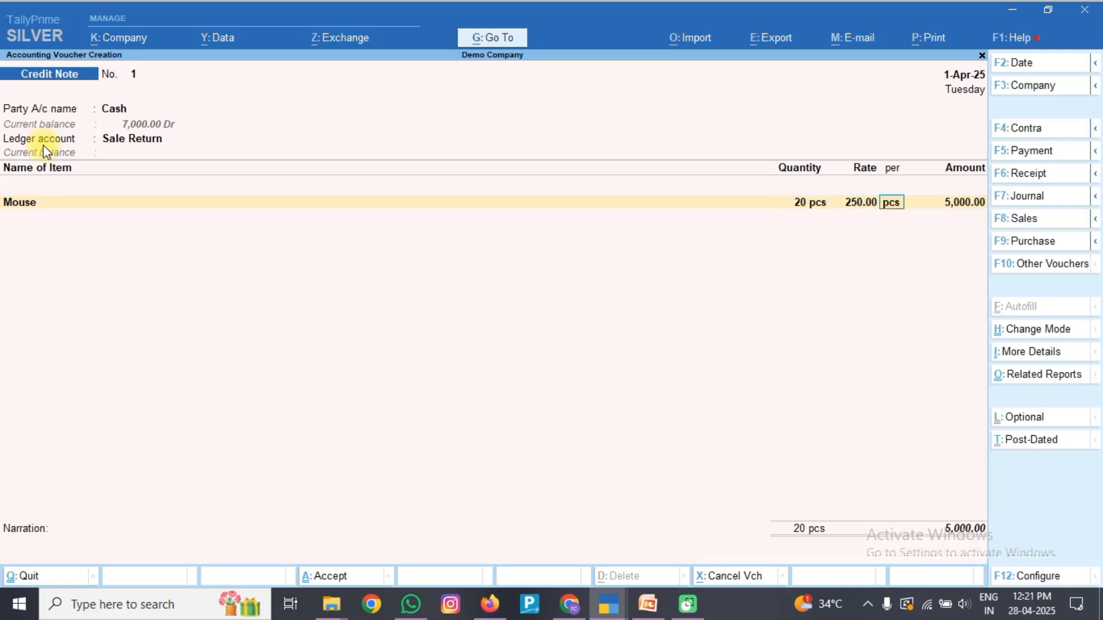
key(Return)
key(Return)
key(Return)
key(Return)
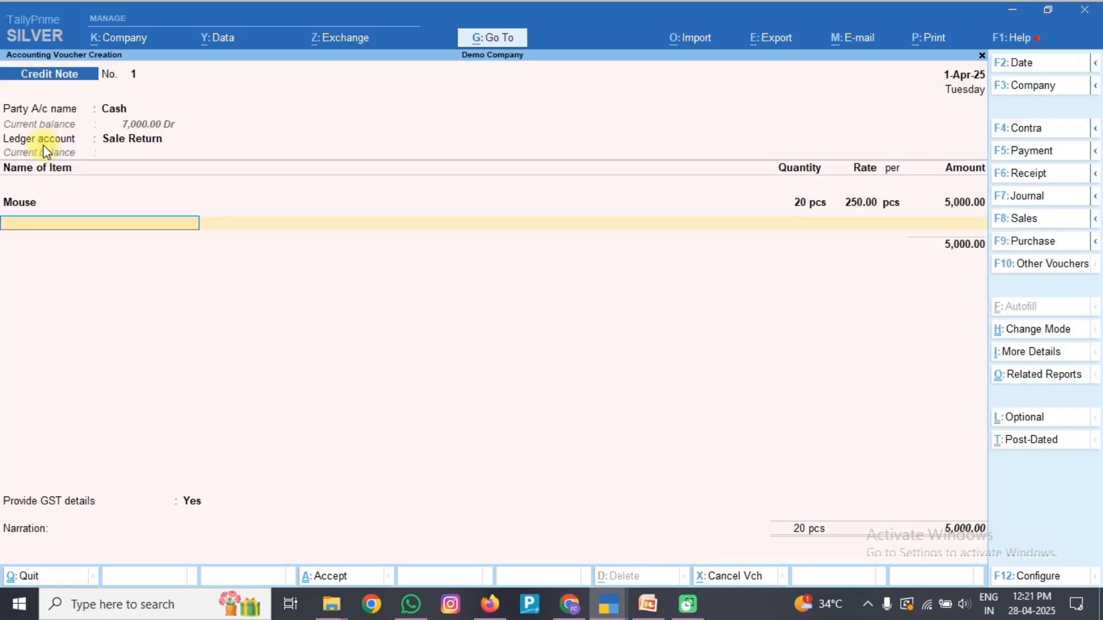
- End the item list and set Provide GST details to No
key(Return)
key(Return)
key(Up)
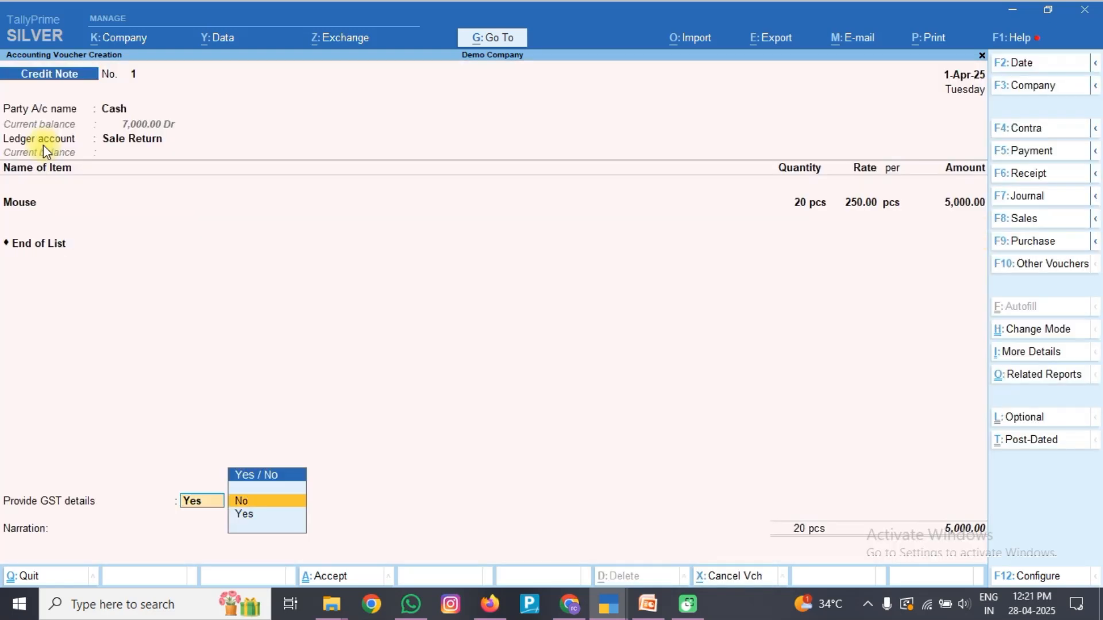
key(Return)
- Enter the narration "sale return for defective pcs" and save the credit note
text(sal)
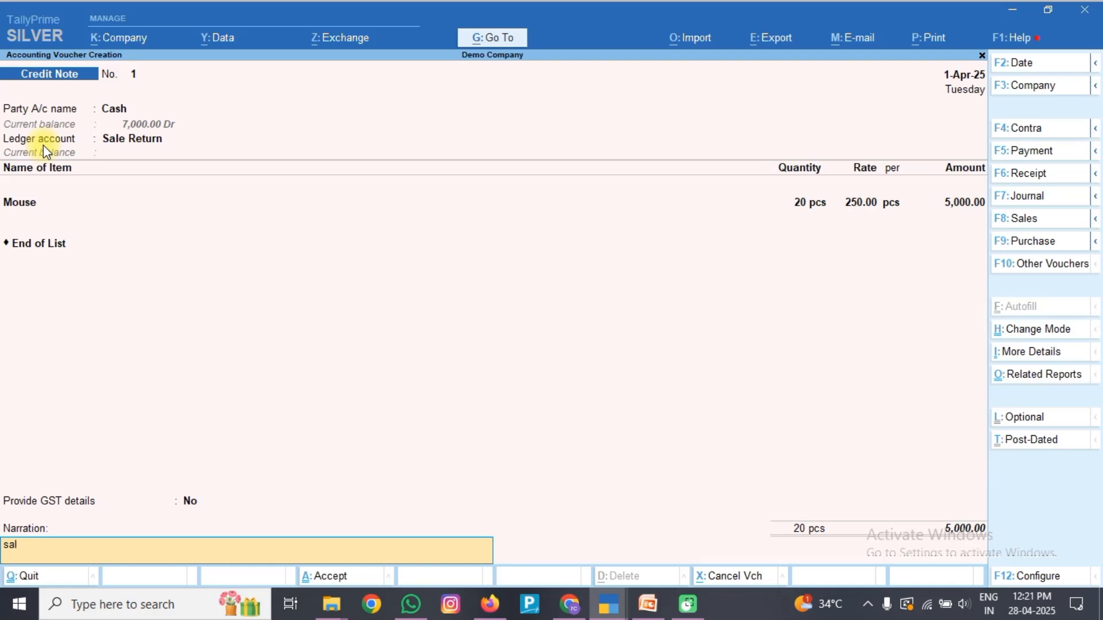
text(e return for defective pcs)
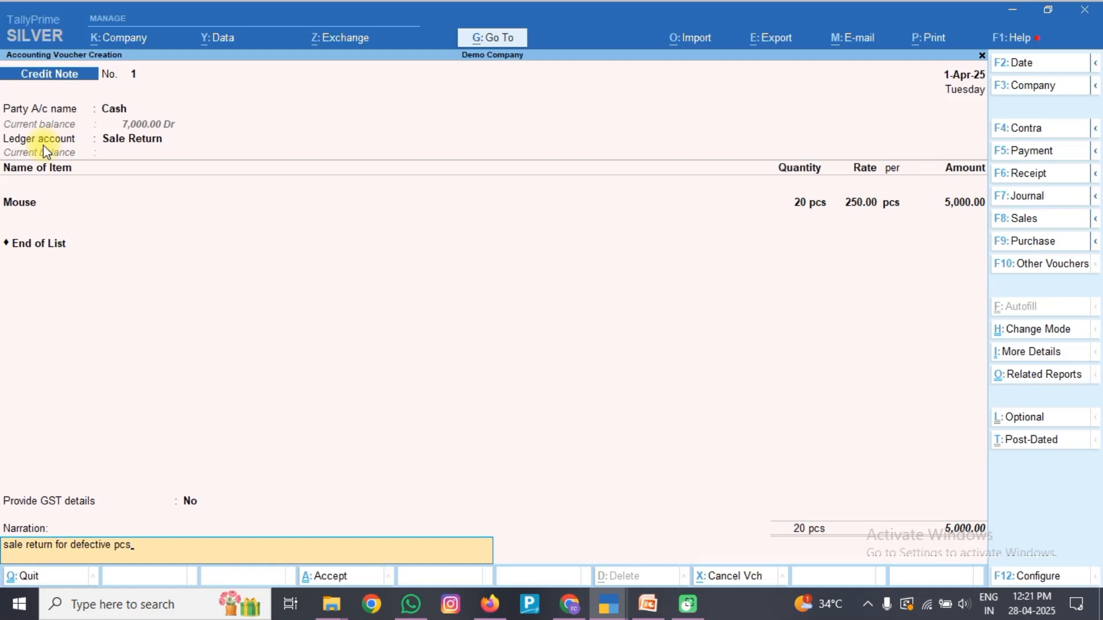
key(Return)
key(Return)
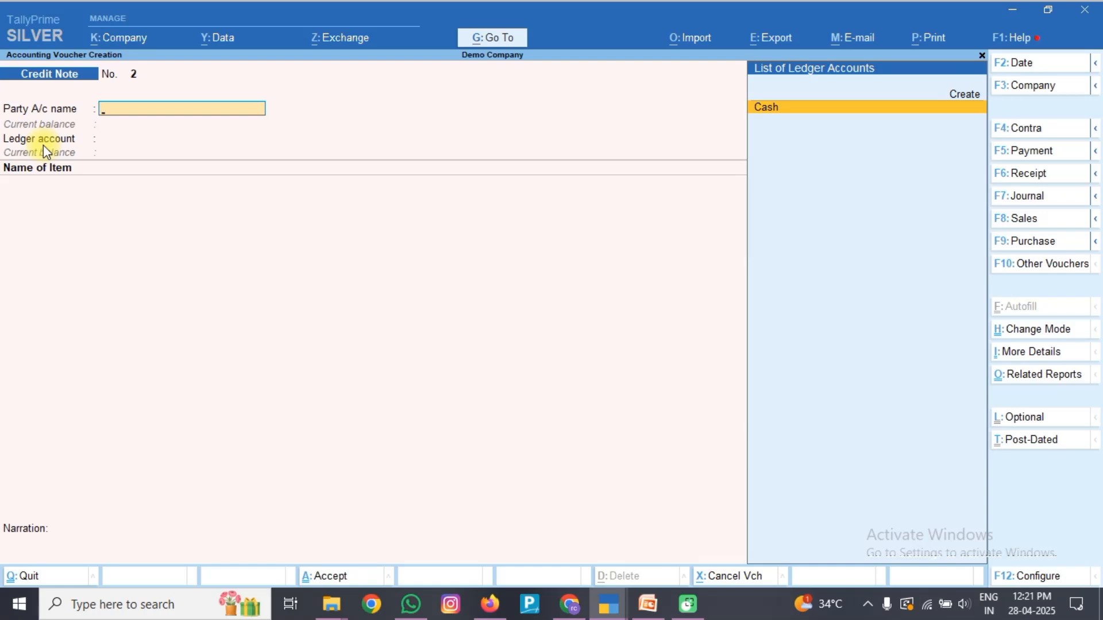
- Review Sale A/c and Sale Return under Sales Accounts in the Profit & Loss A/c, and return to the Gateway of Tally
key(Escape)
key(Up)
key(Up)
key(Up)
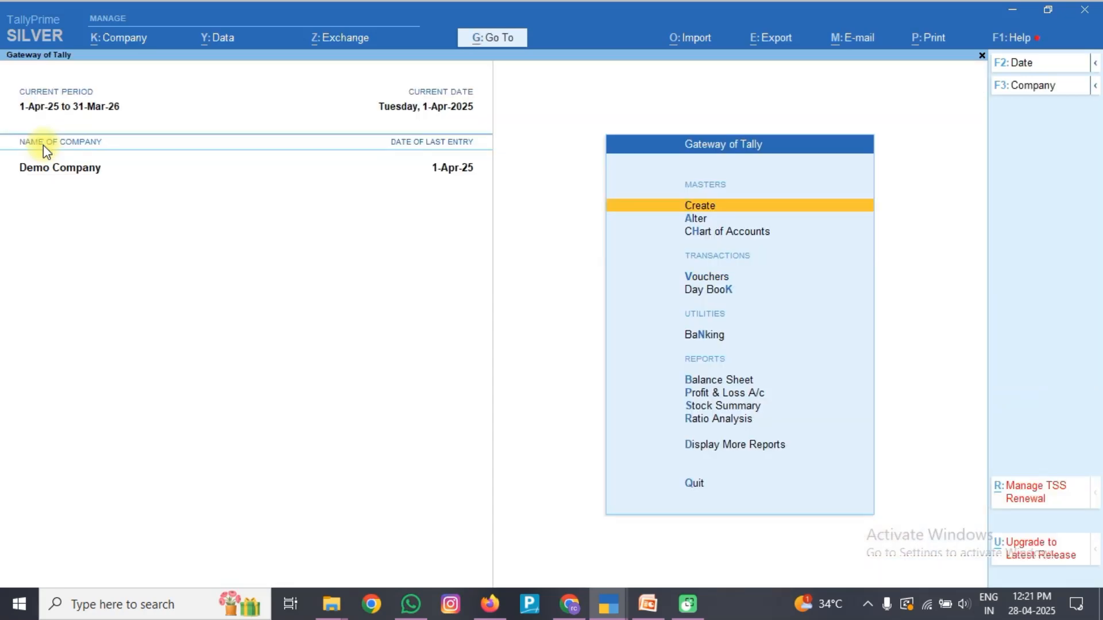
key(p)
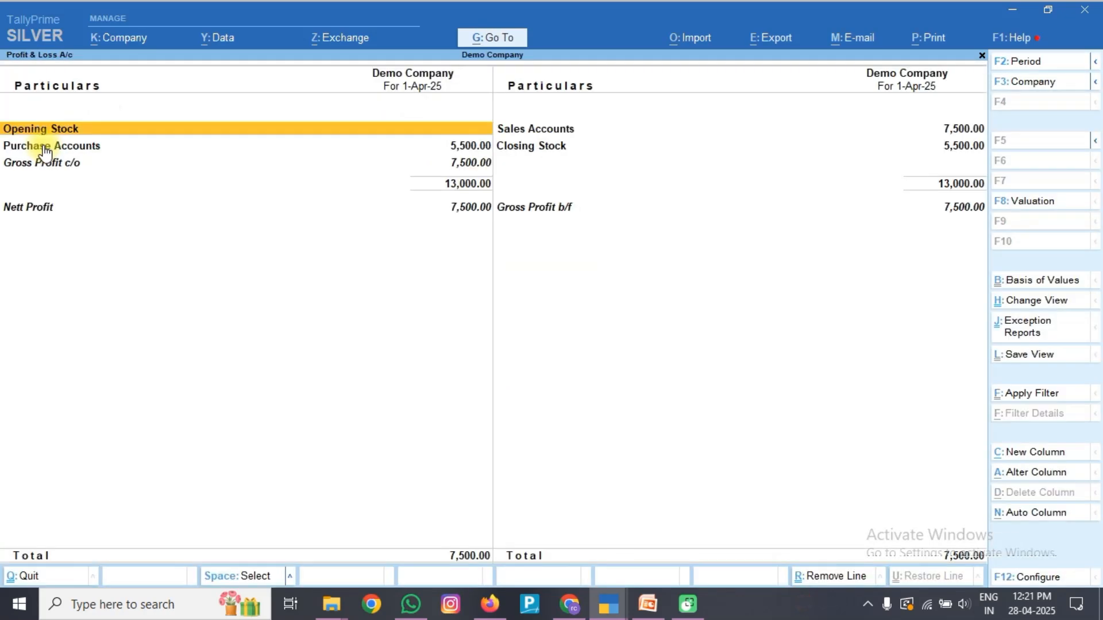
key(Right)
key(Return)
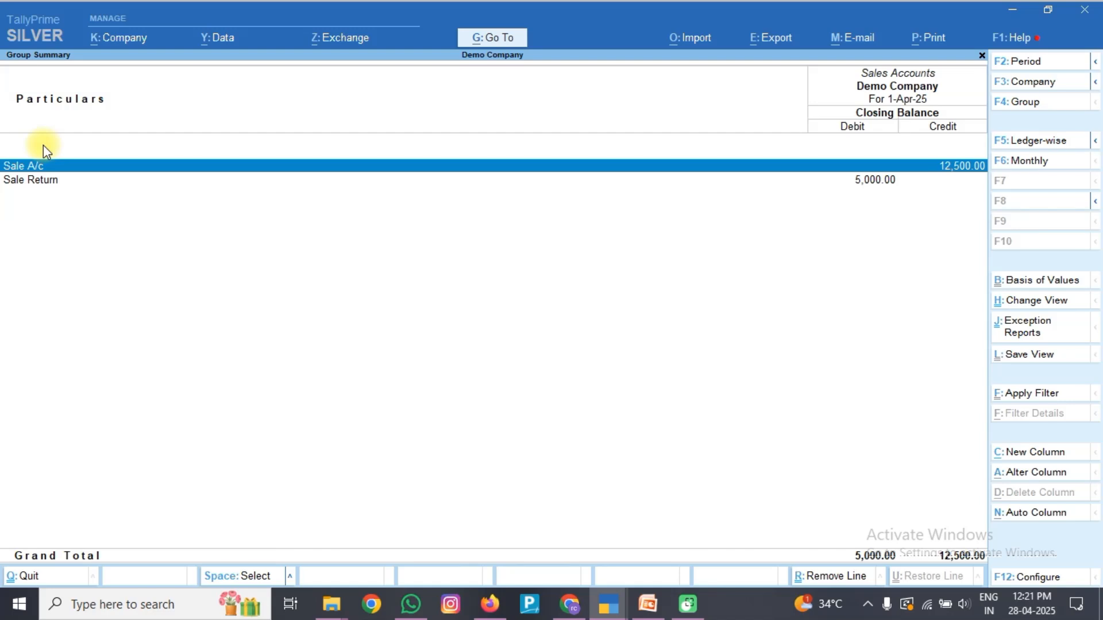
key(Down)
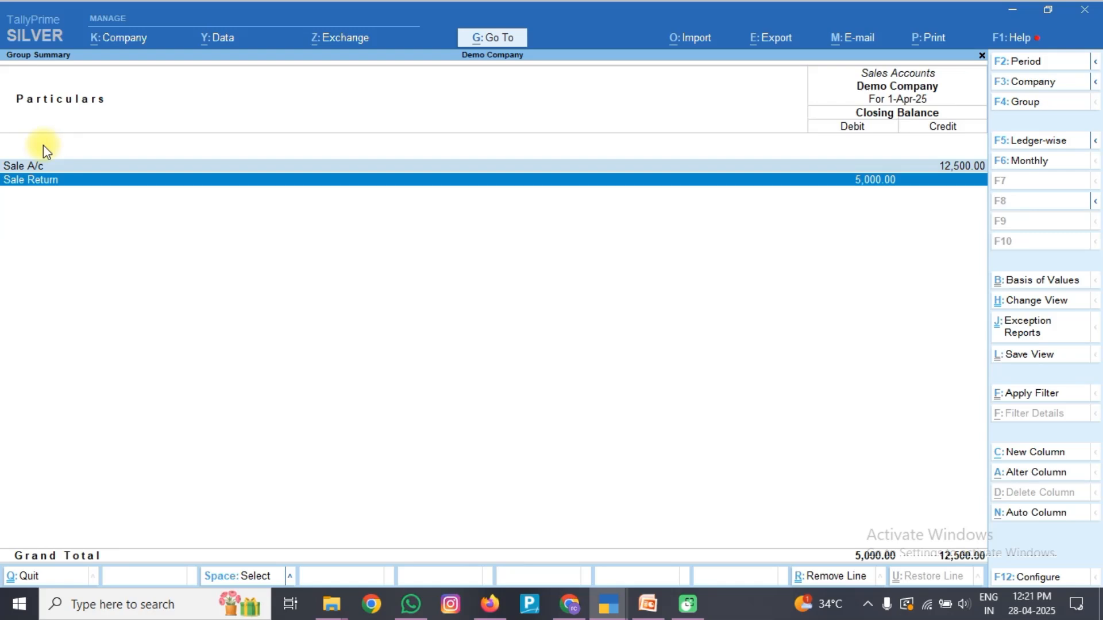
key(Up)
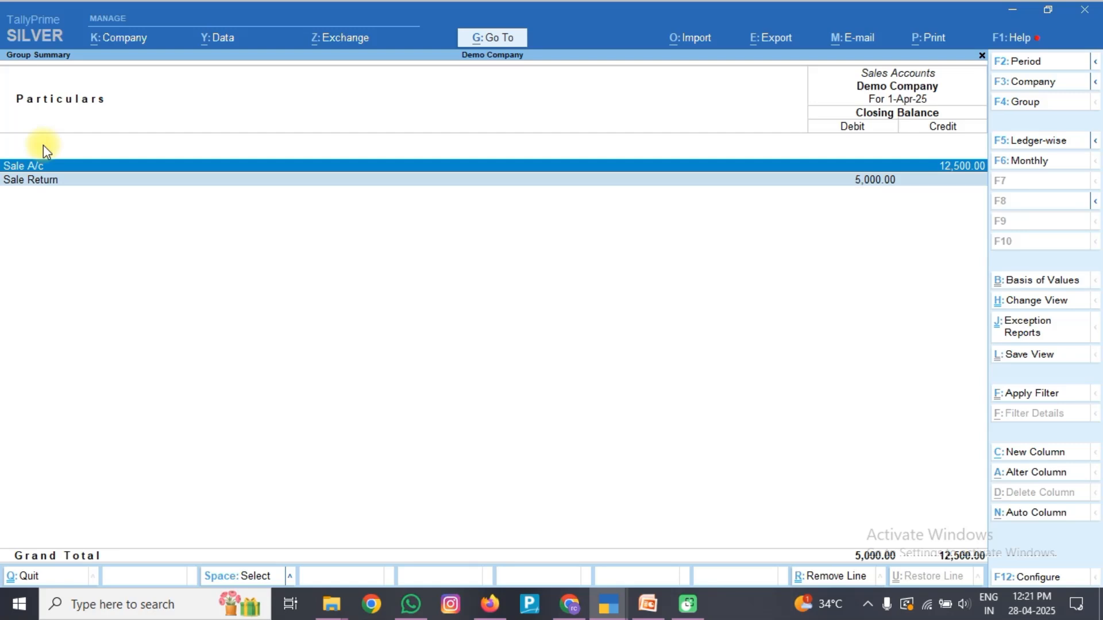
key(Escape)
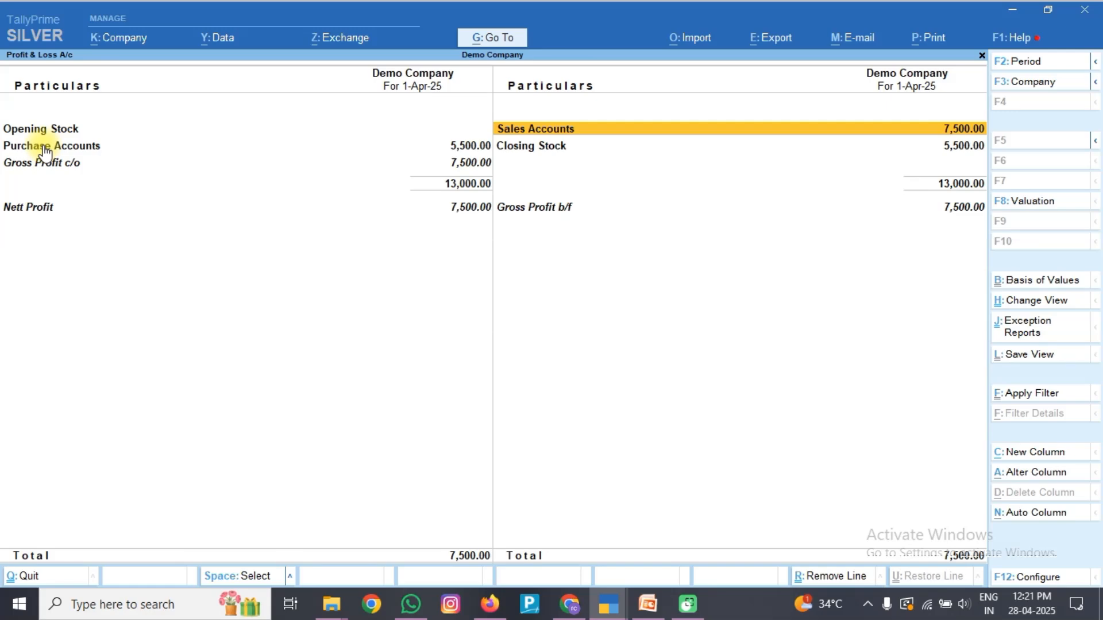
key(Escape)
key(Home)
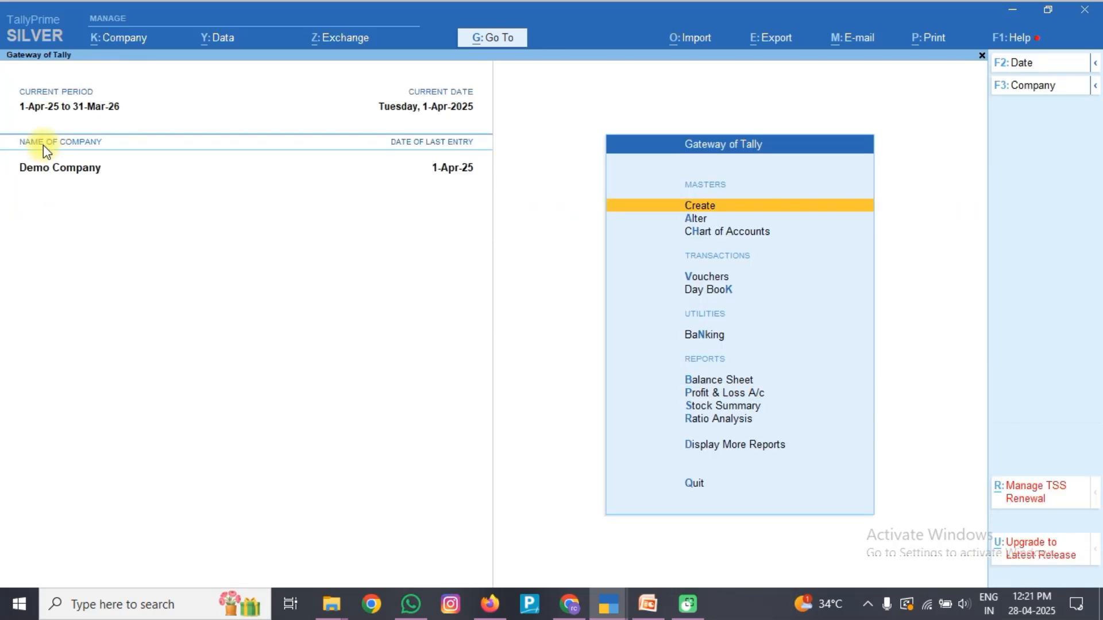
- Start a new credit note with Cash as the party account and enter the original invoice number, leaving the receipt details blank
key(alt+F6)
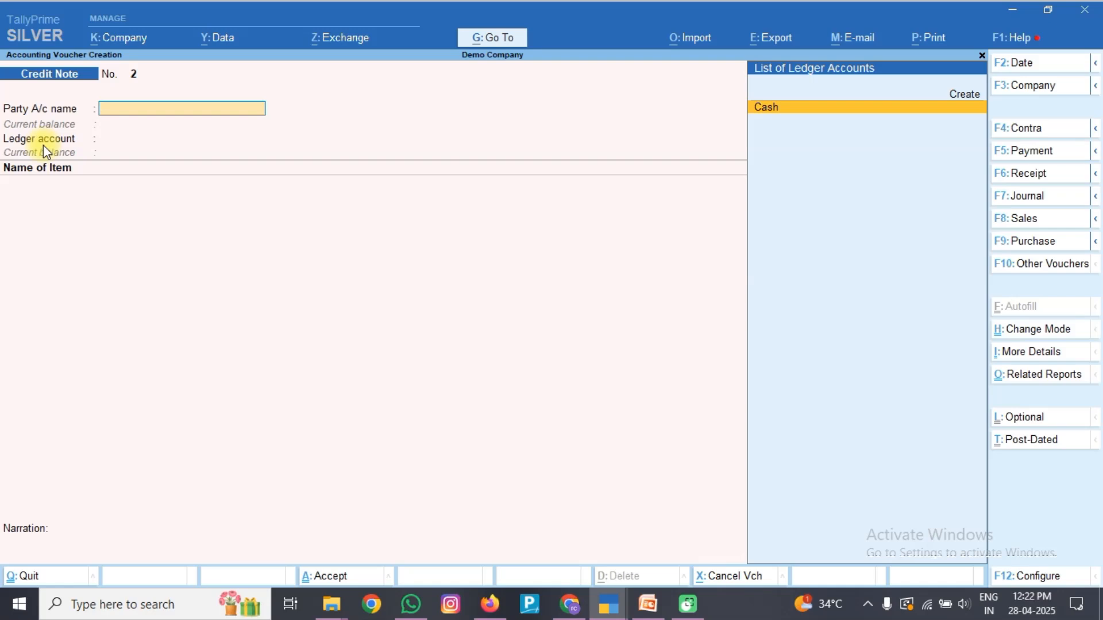
key(F10)
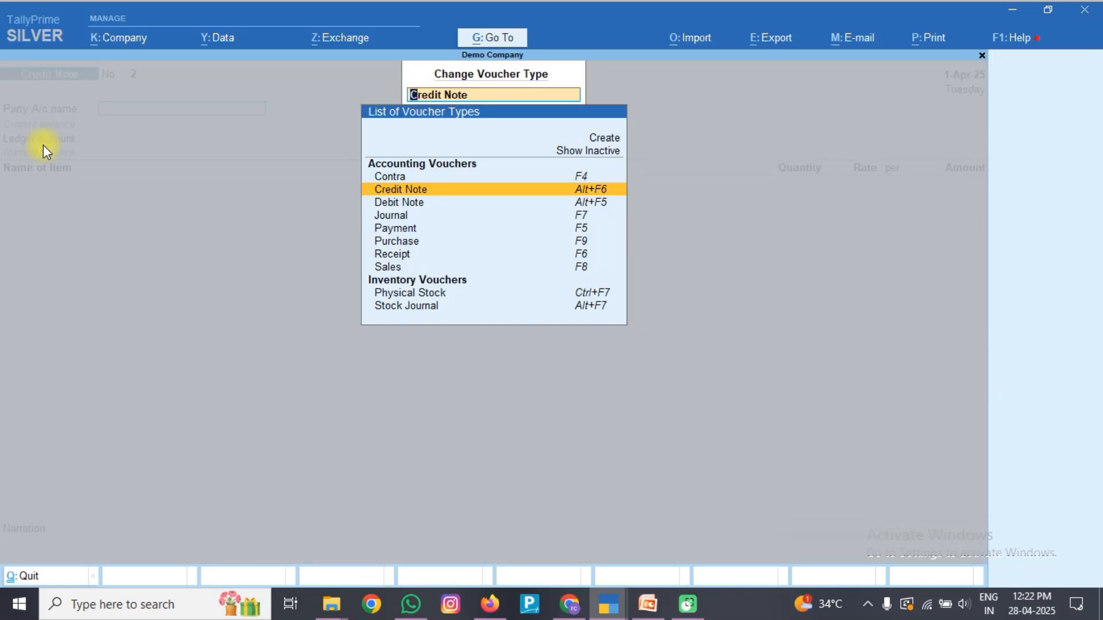
key(Return)
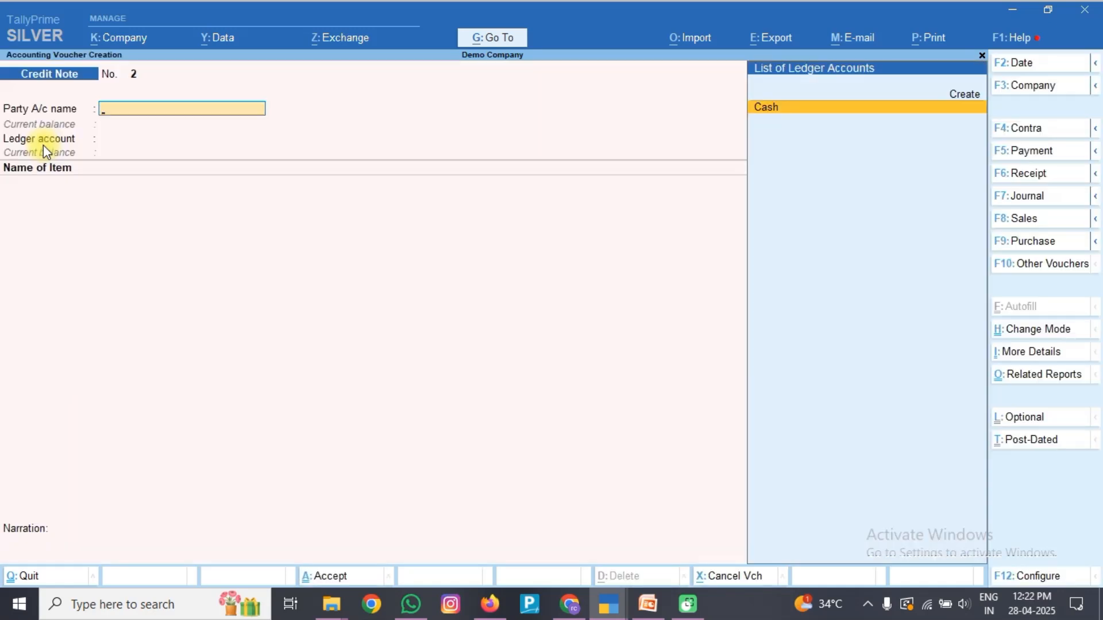
key(Return)
key(Return)
key(Return)
key(Return)
key(Return)
key(Return)
key(Return)
key(Return)
key(Return)
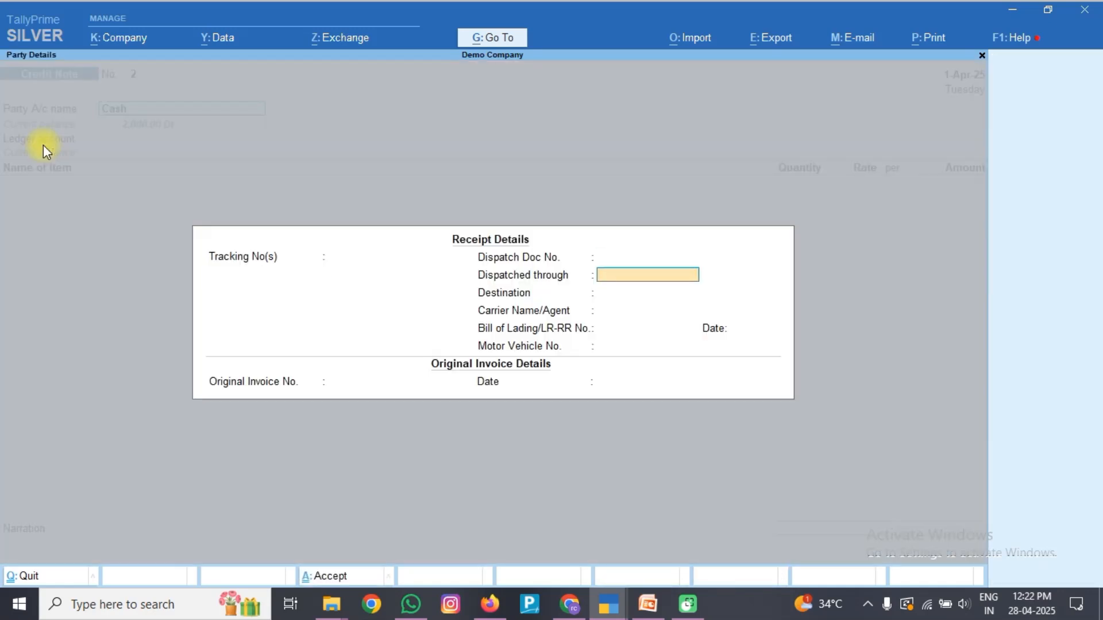
text(291)
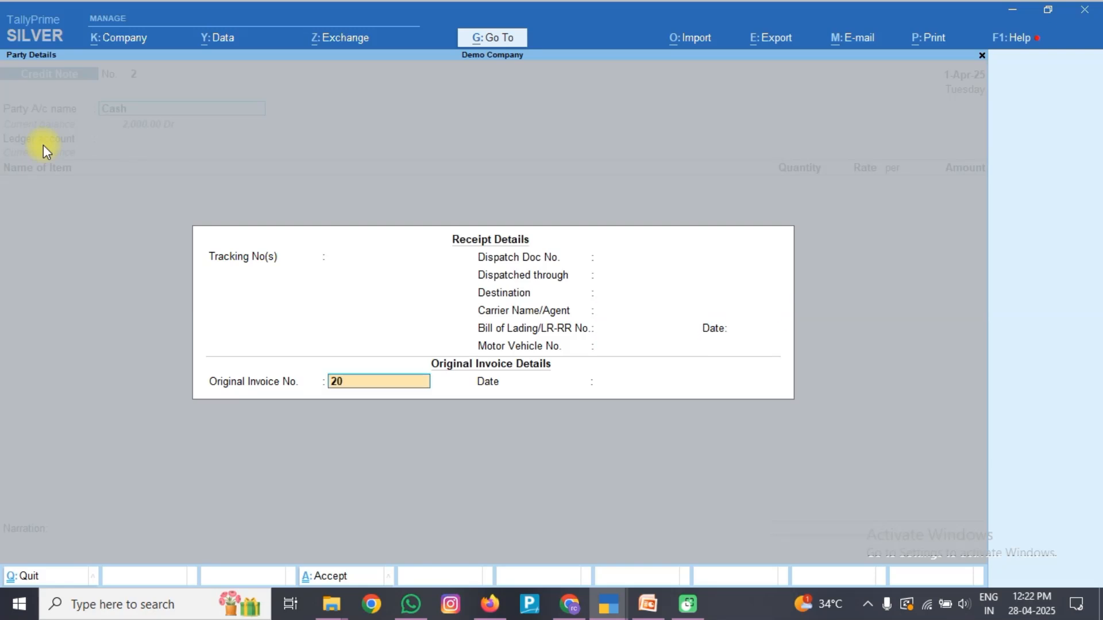
key(Return)
key(Return)
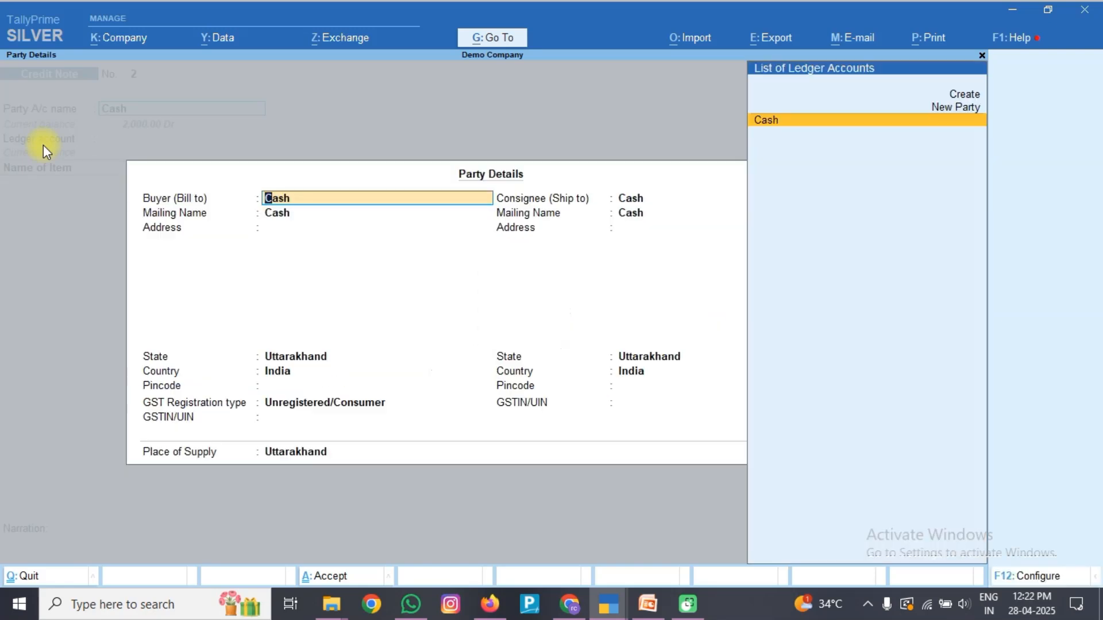
- Enter the buyer's mailing name in the party details and accept the remaining details with Uttarakhand as the place of supply
key(Return)
text(Vikash)
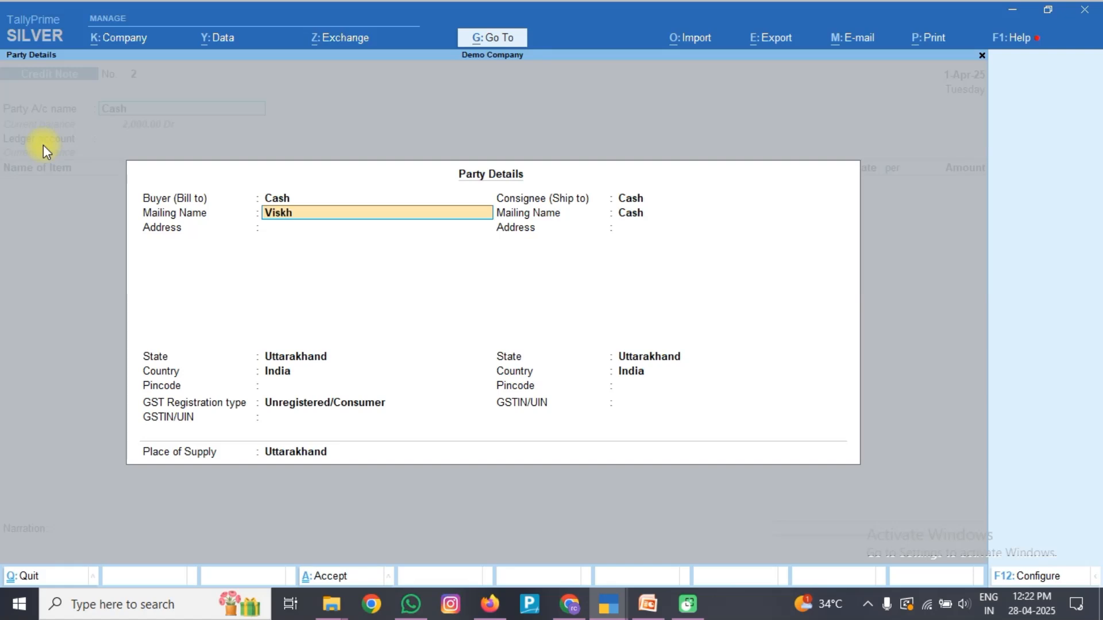
key(BackSpace)
key(BackSpace)
key(BackSpace)
text(kash)
key(Return)
key(Return)
key(Return)
key(Return)
key(Return)
key(Return)
key(Return)
key(Return)
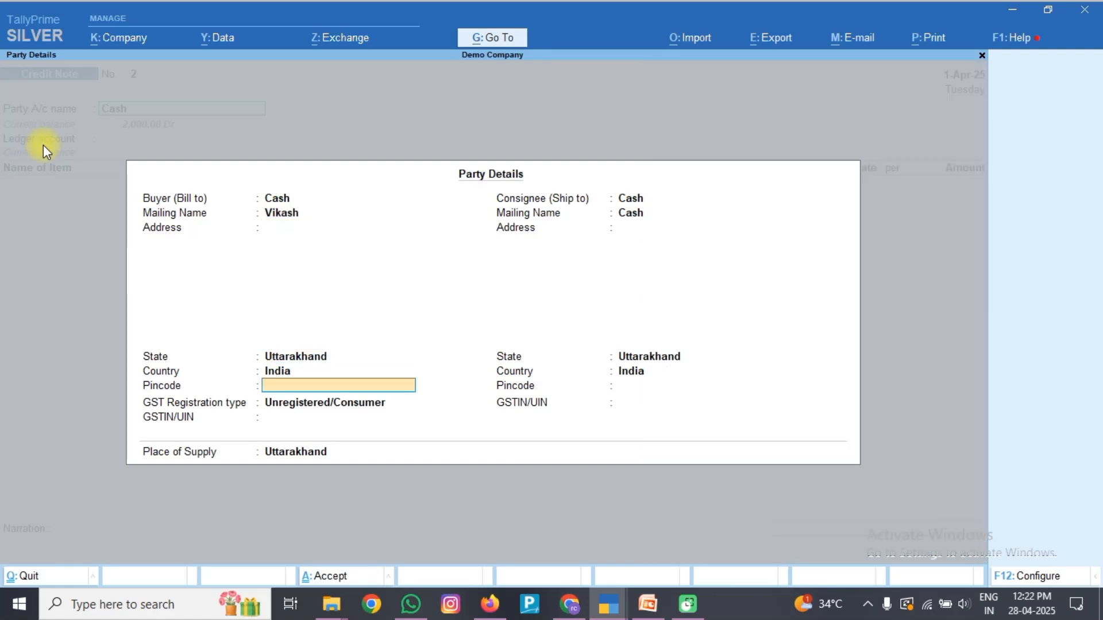
key(Return)
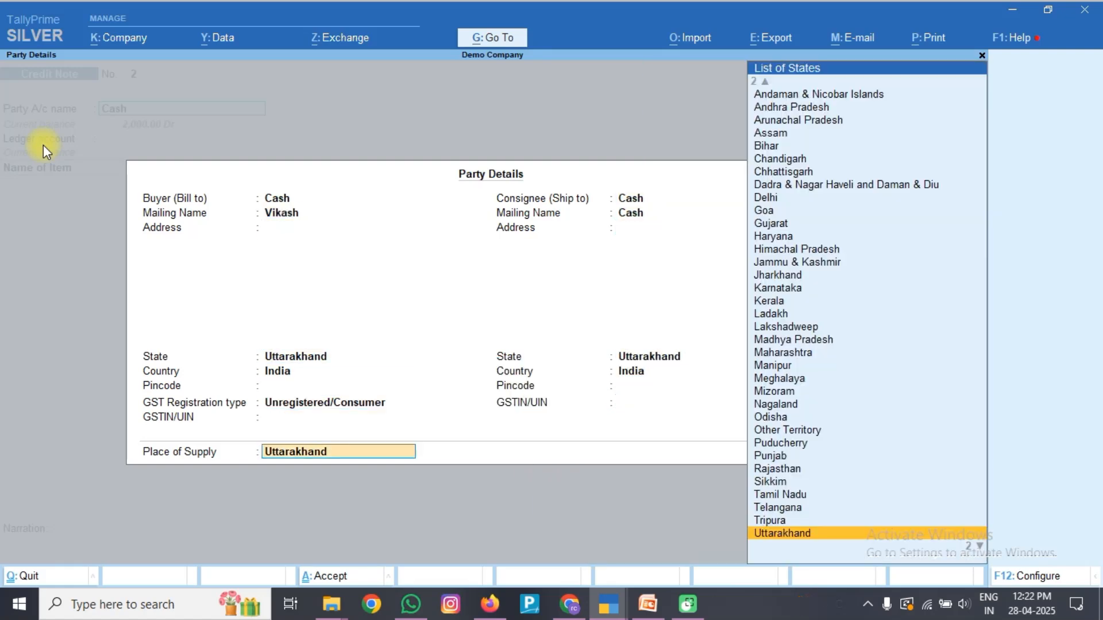
key(Return)
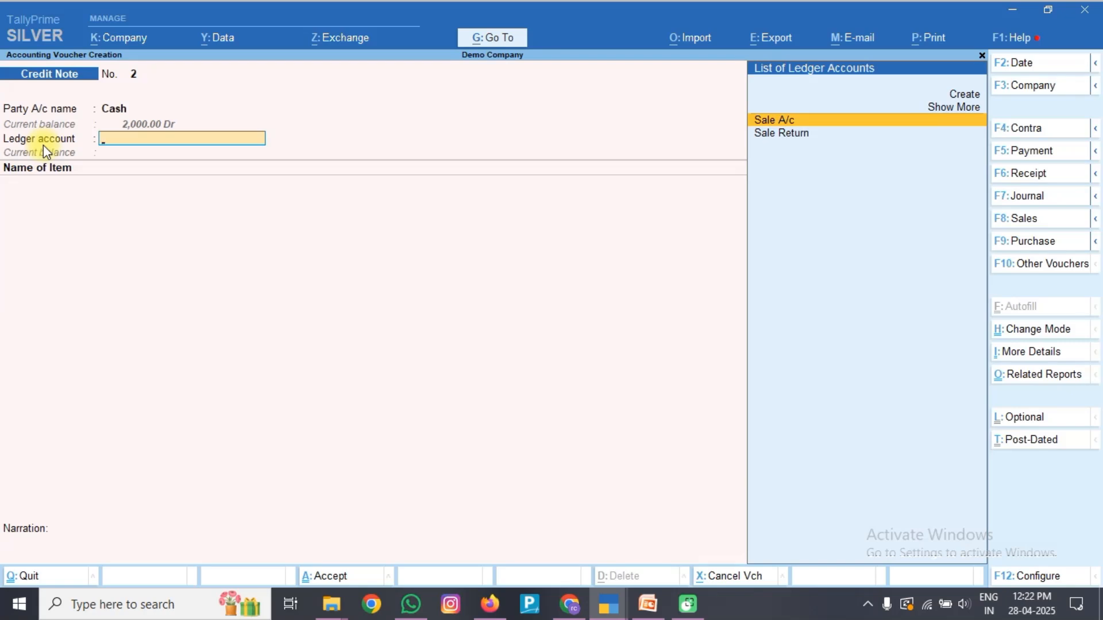
- Create the ledger Discount on Sale under Sales Accounts and use it as the credit note's ledger account
key(Up)
key(Up)
key(Return)
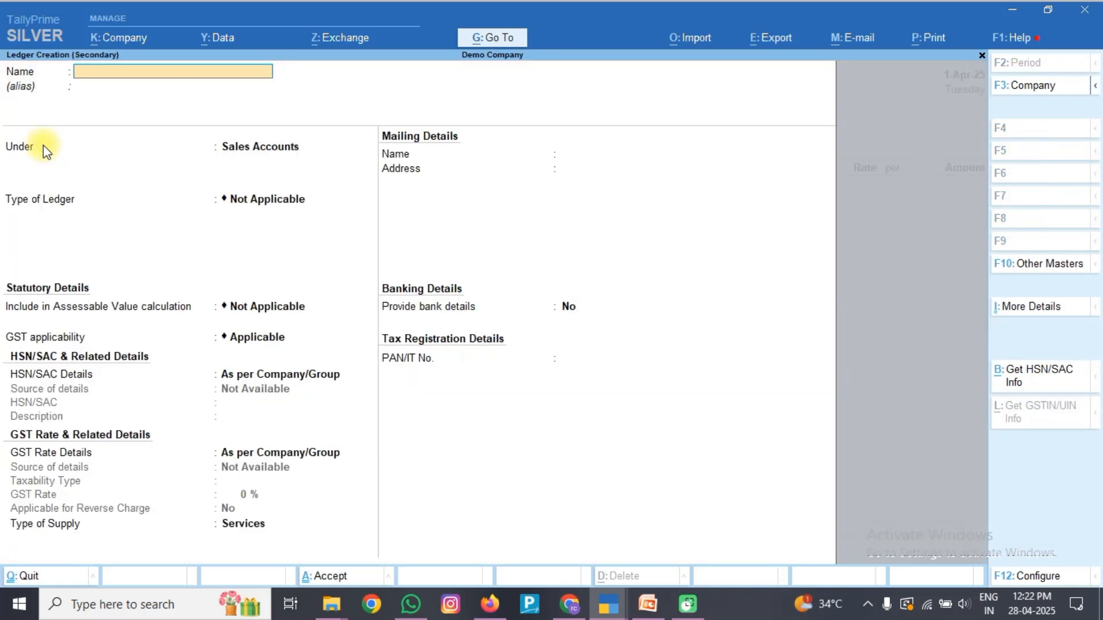
text(Discount on Sale)
key(ctrl+a)
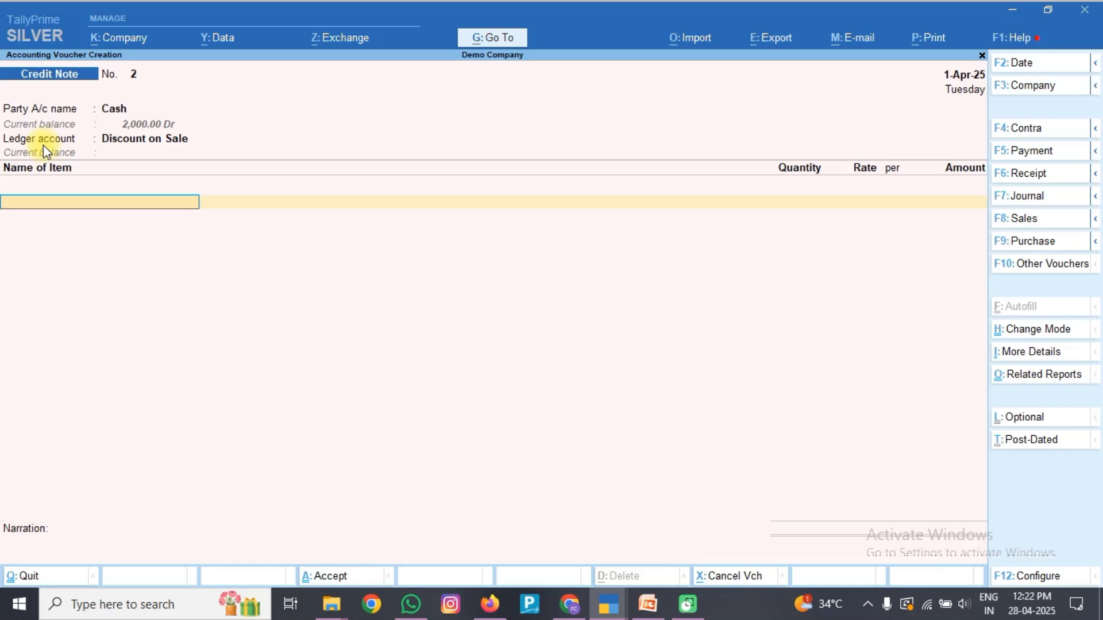
- Add the stock item Mouse to the credit note without quantity or rate, with an amount of 2,500
key(Down)
key(Down)
key(Down)
key(Down)
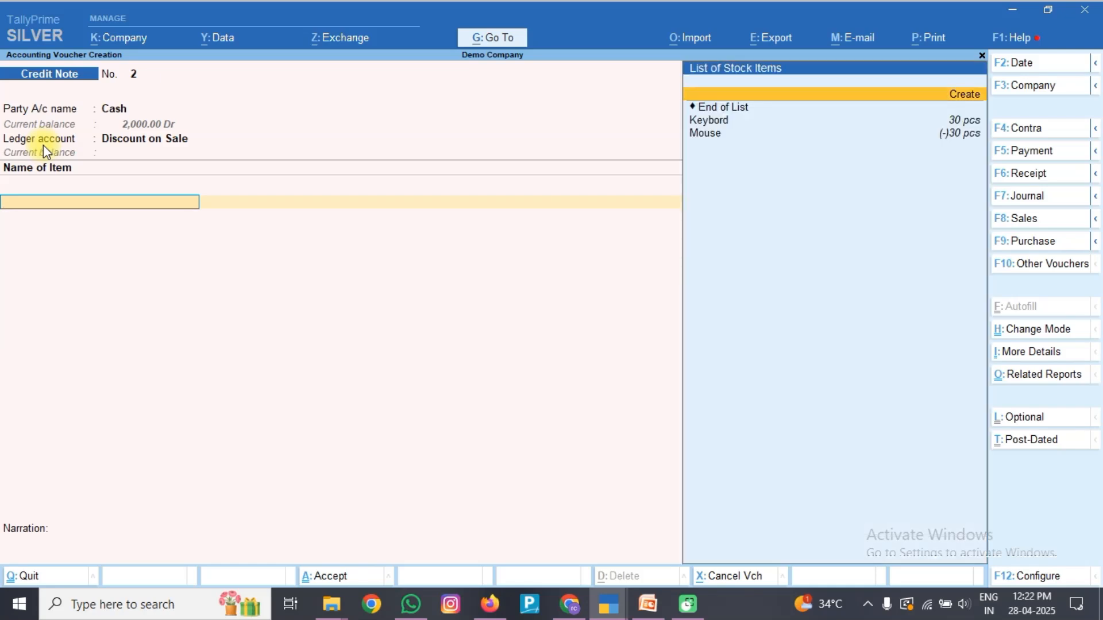
key(Return)
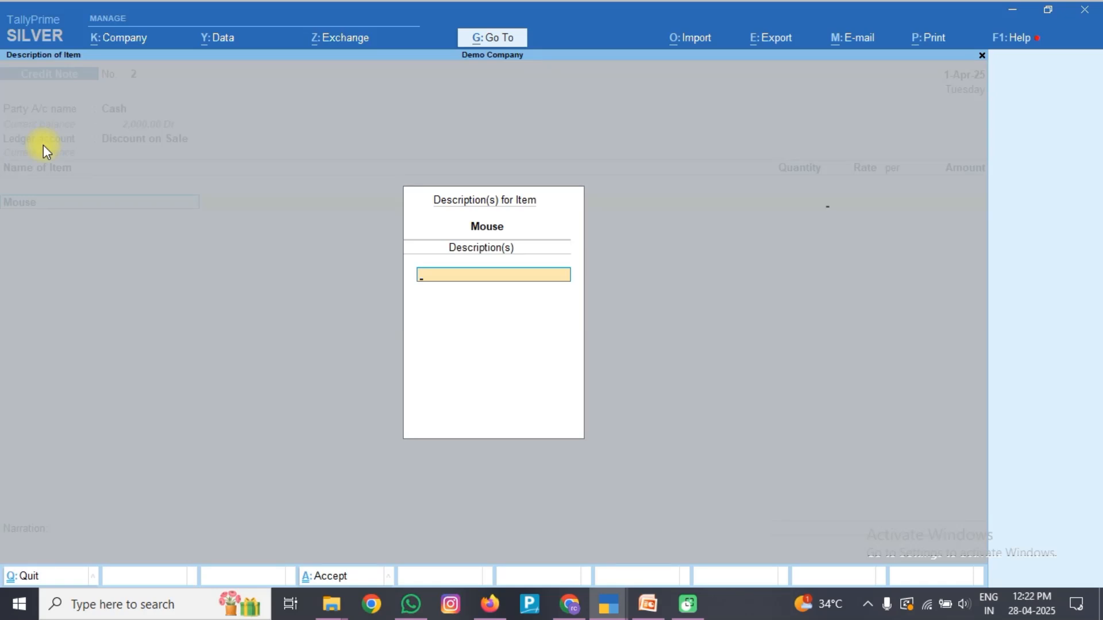
key(Return)
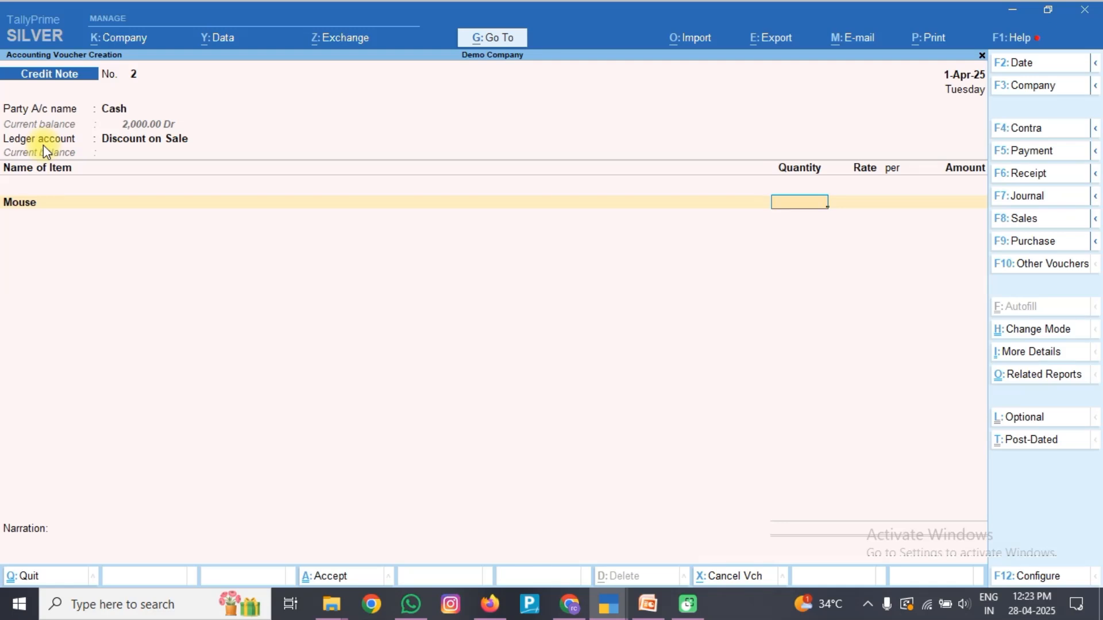
key(Return)
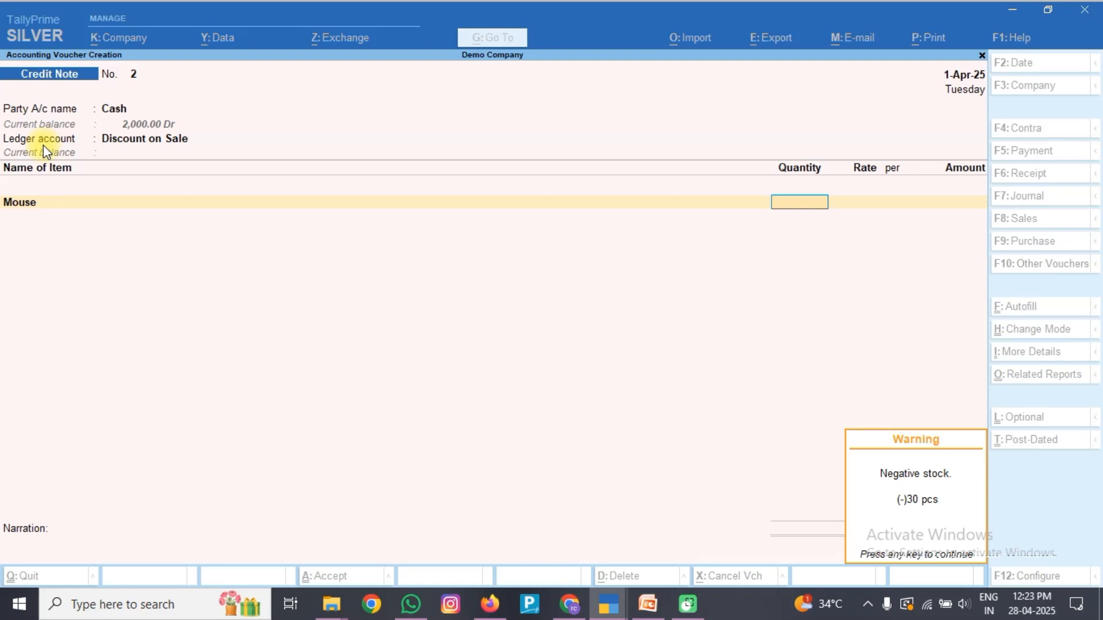
key(Return)
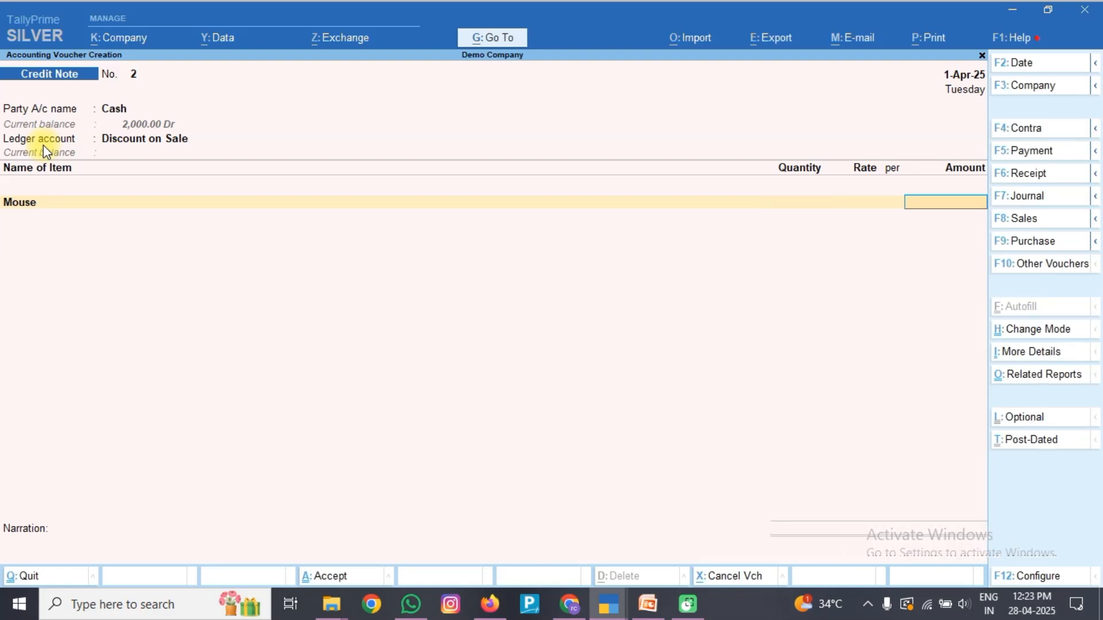
text(2500)
key(Return)
key(Return)
key(Return)
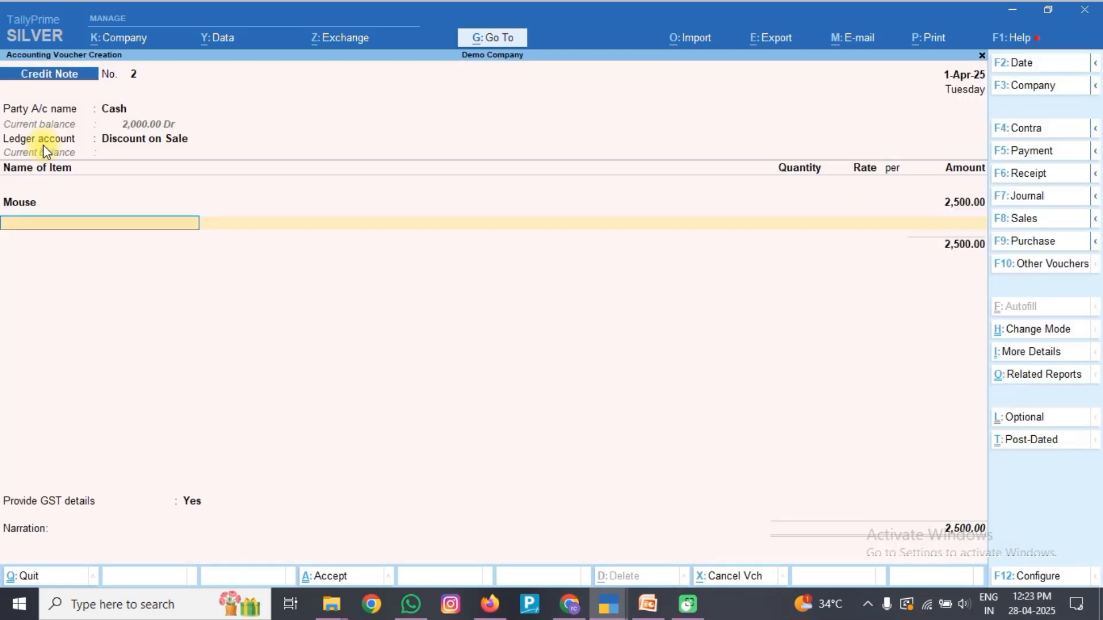
- Set Provide GST details to No, enter the narration "discount on sale for defective pcs", and save the credit note
key(Return)
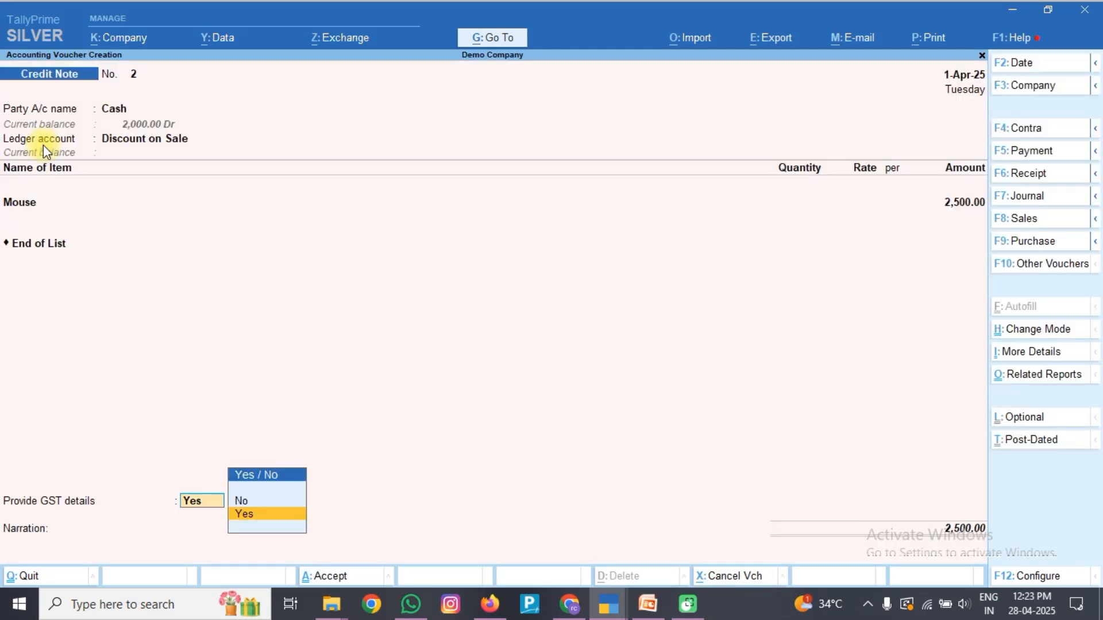
key(Return)
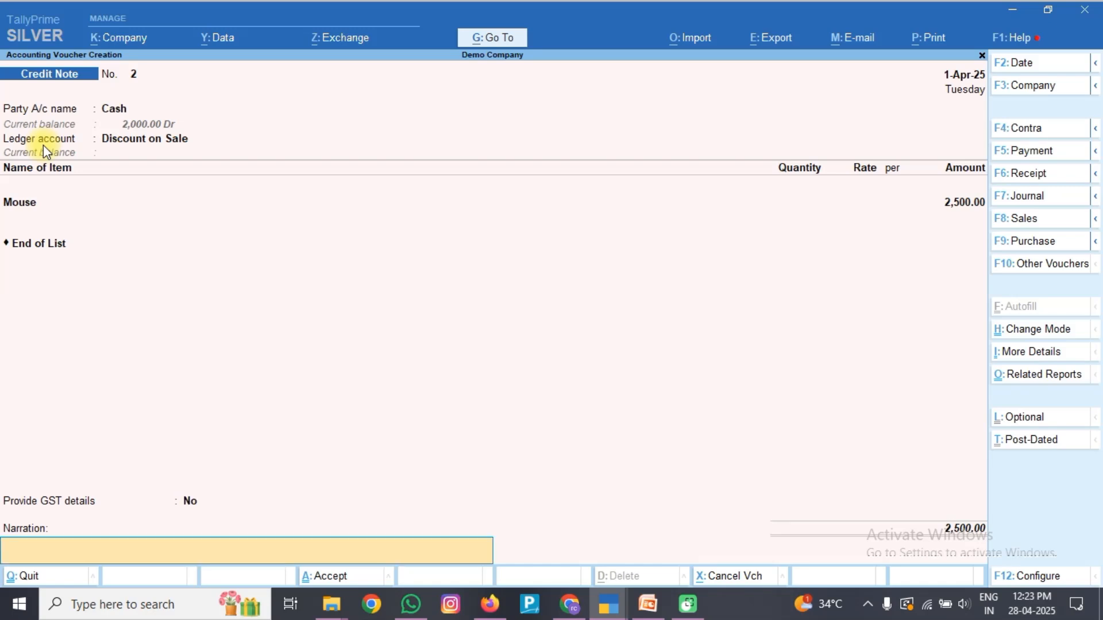
text(discount on sale for)
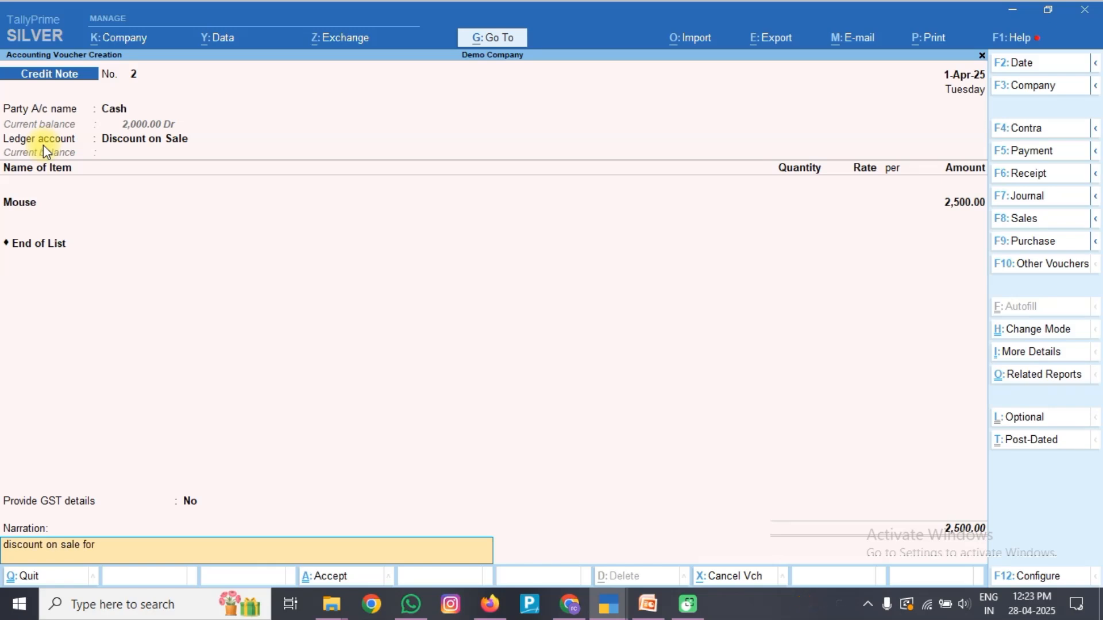
text( defectivepcs)
key(Return)
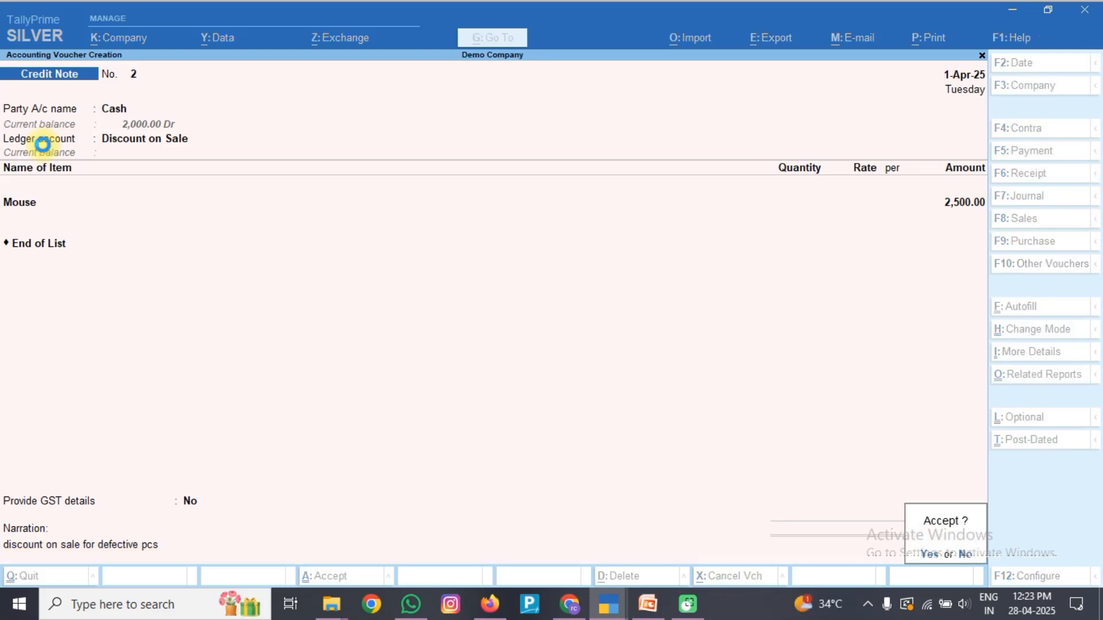
key(Return)
key(Escape)
key(Escape)
key(Escape)
key(Escape)
key(Escape)
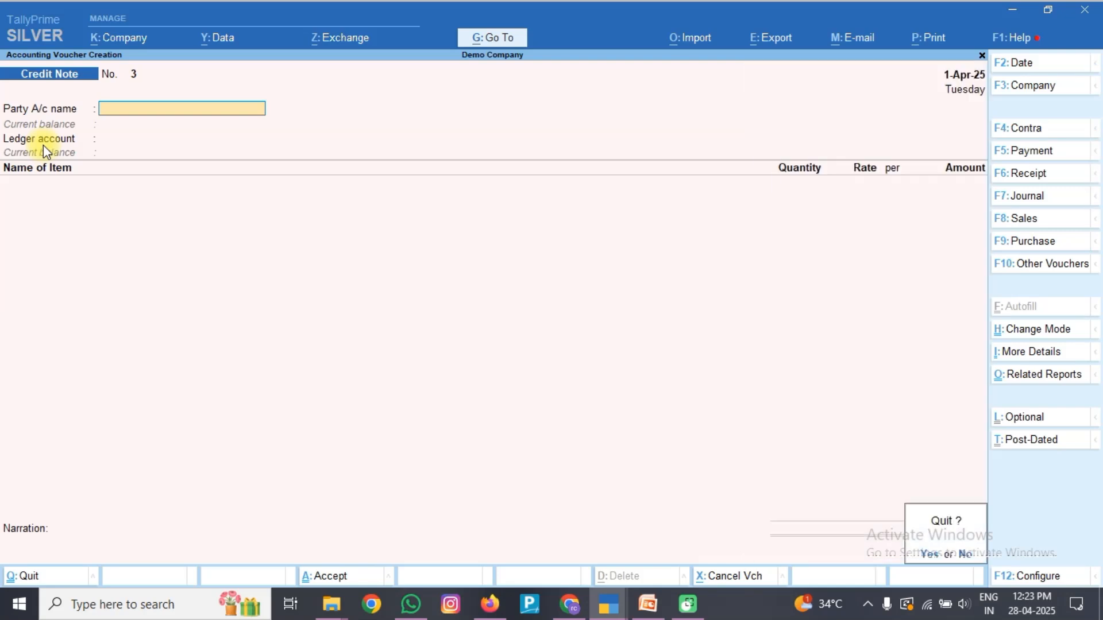
key(Escape)
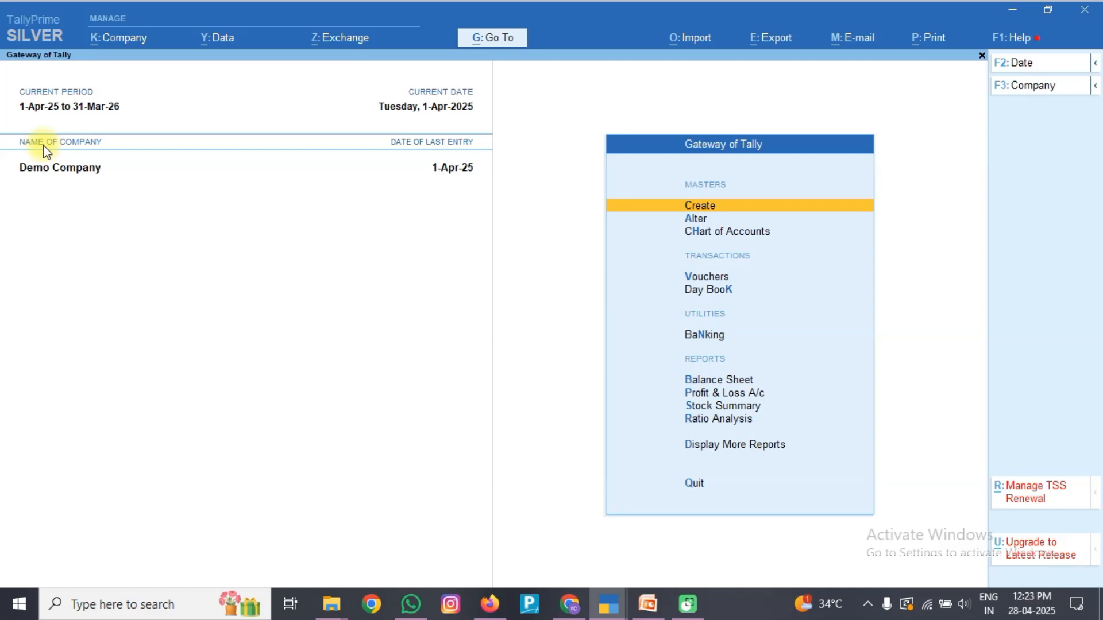
- Review Discount on Sale, Sale A/c and Sale Return under Sales Accounts in the Profit & Loss A/c
key(p)
key(Right)
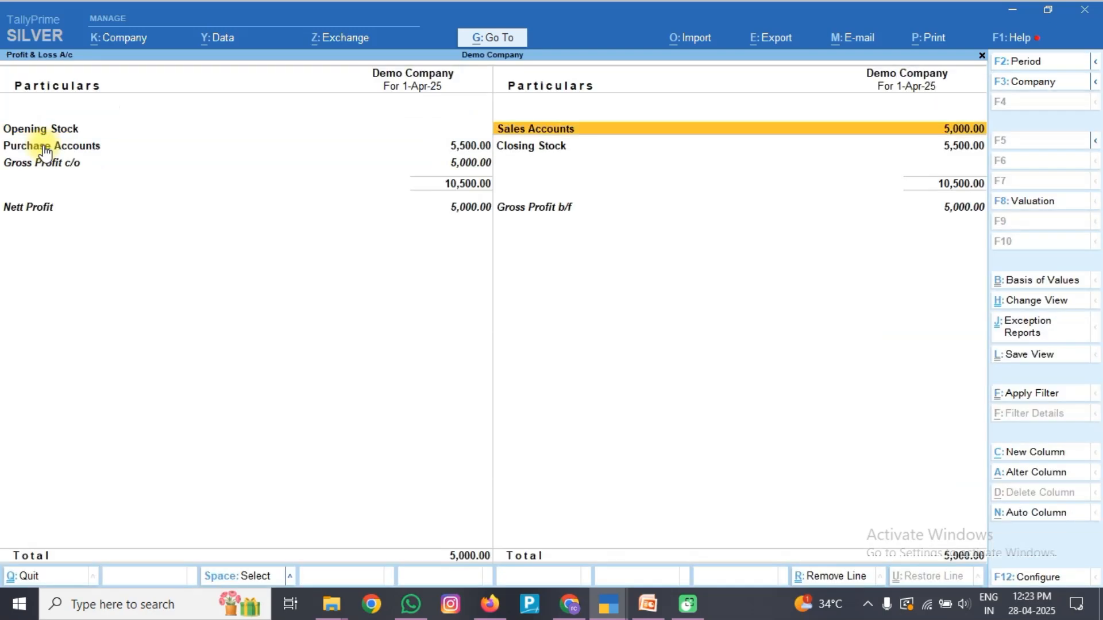
key(Return)
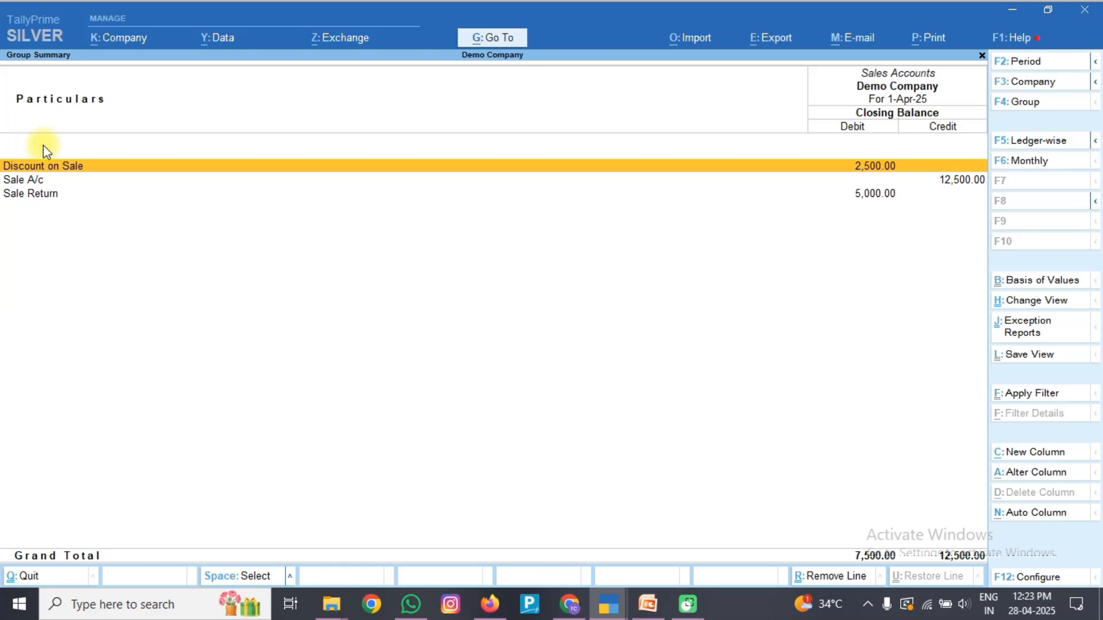
key(space)
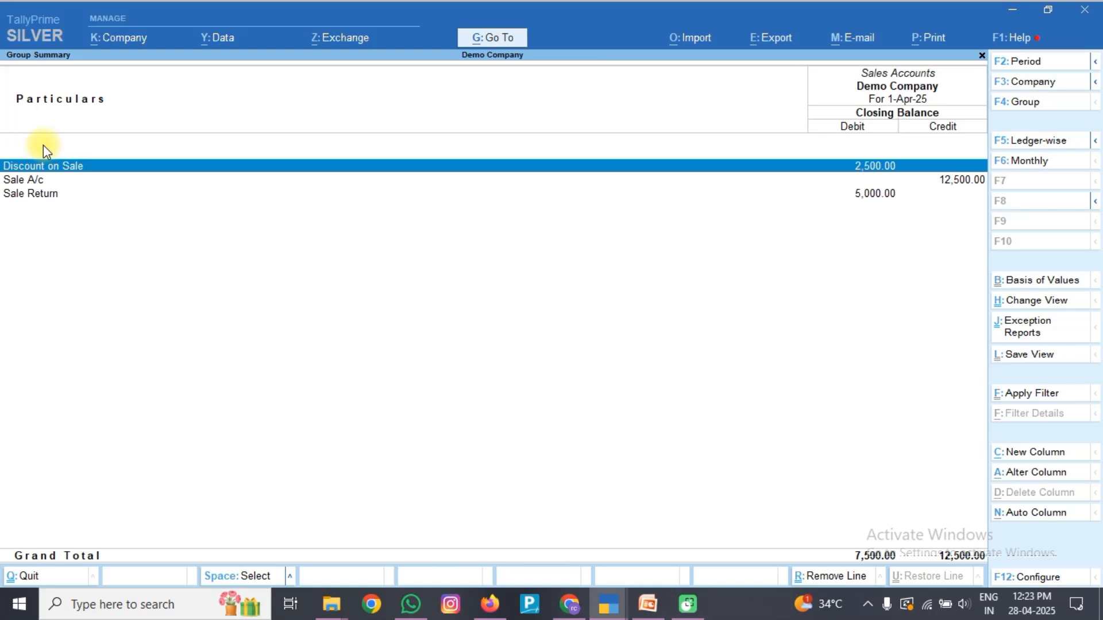
key(Down)
key(space)
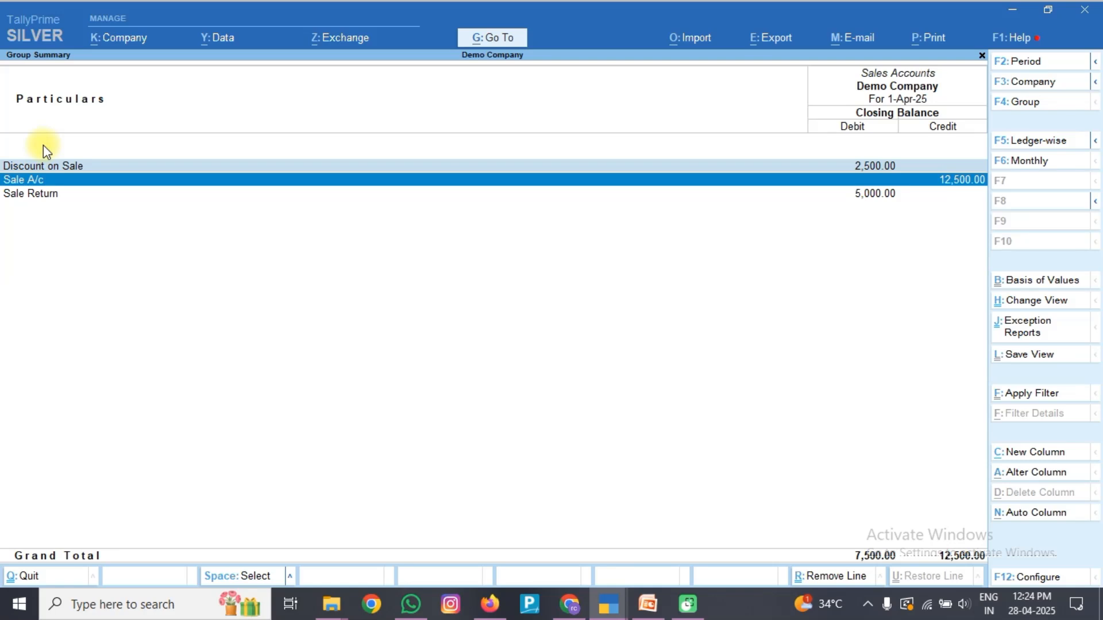
key(Down)
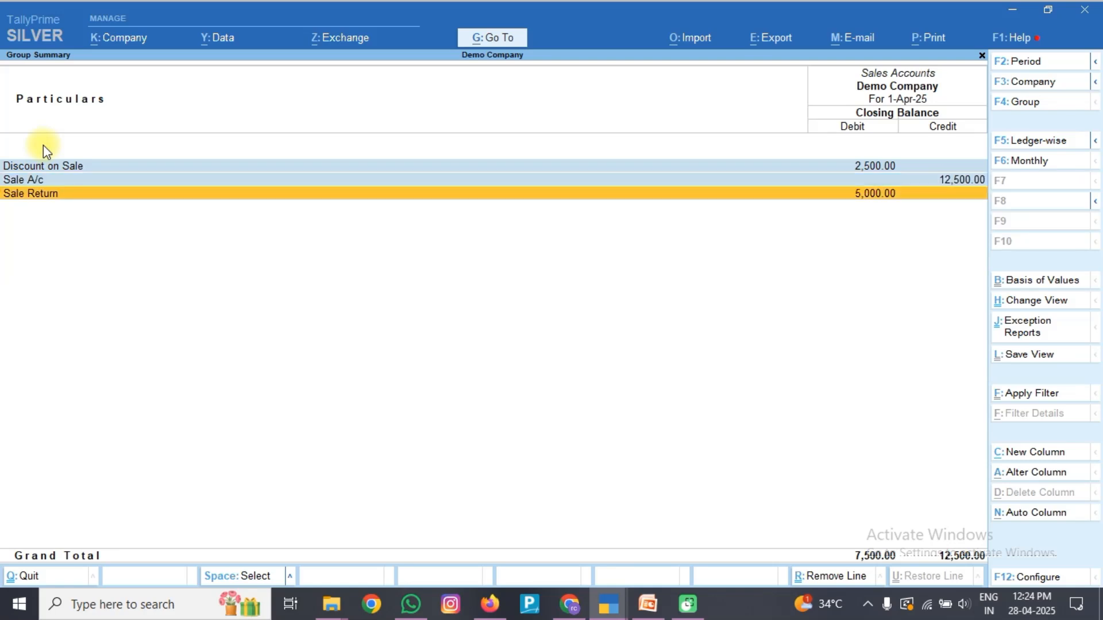
key(space)
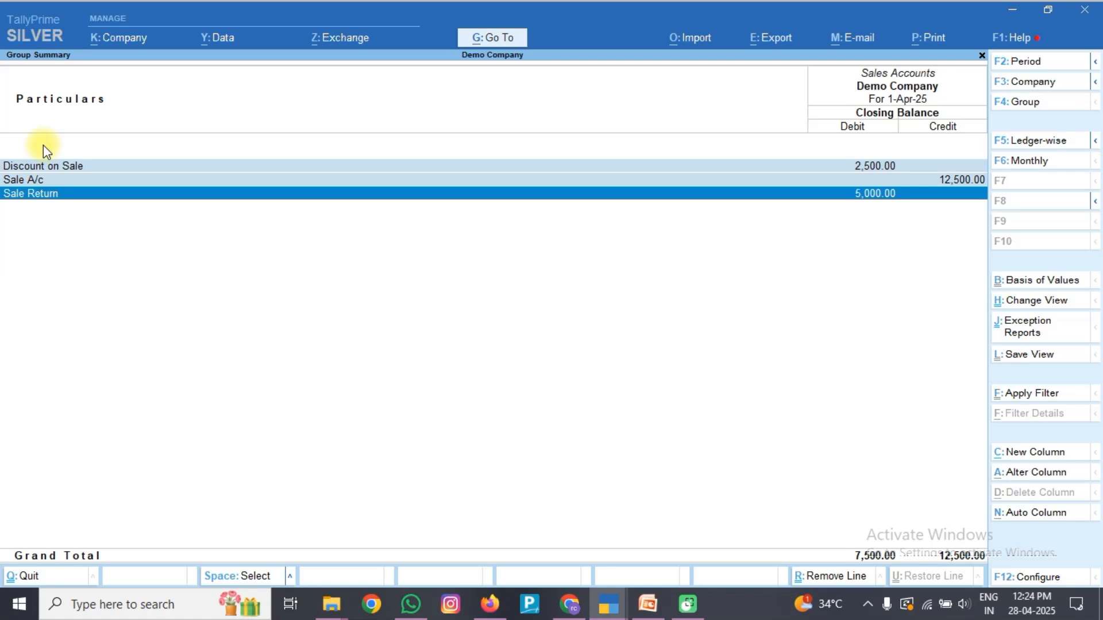
key(Escape)
key(Escape)
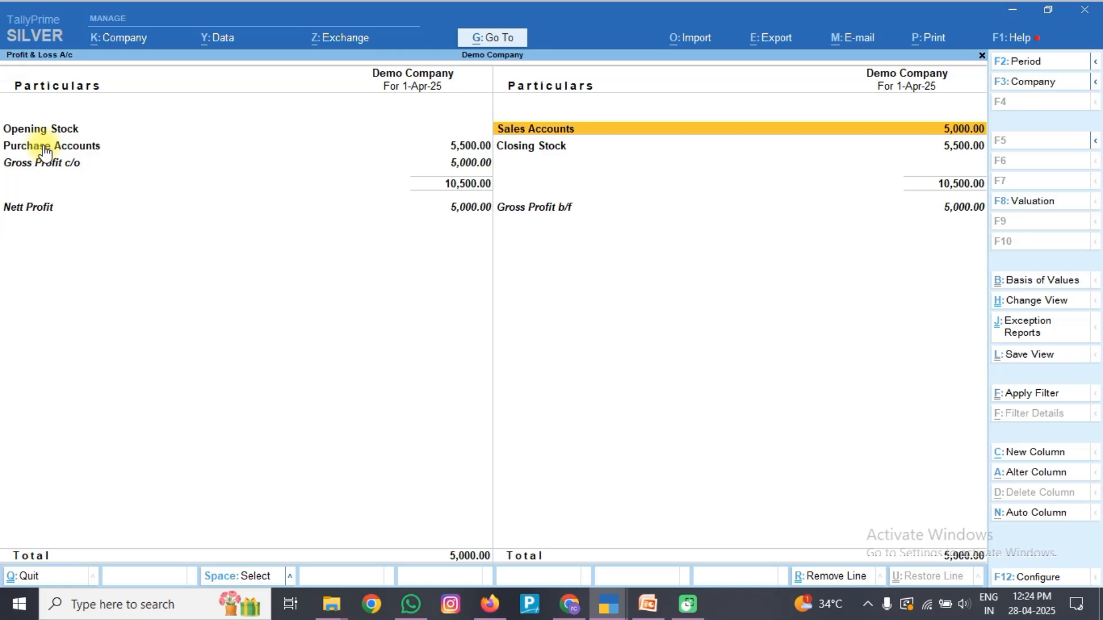
key(Return)
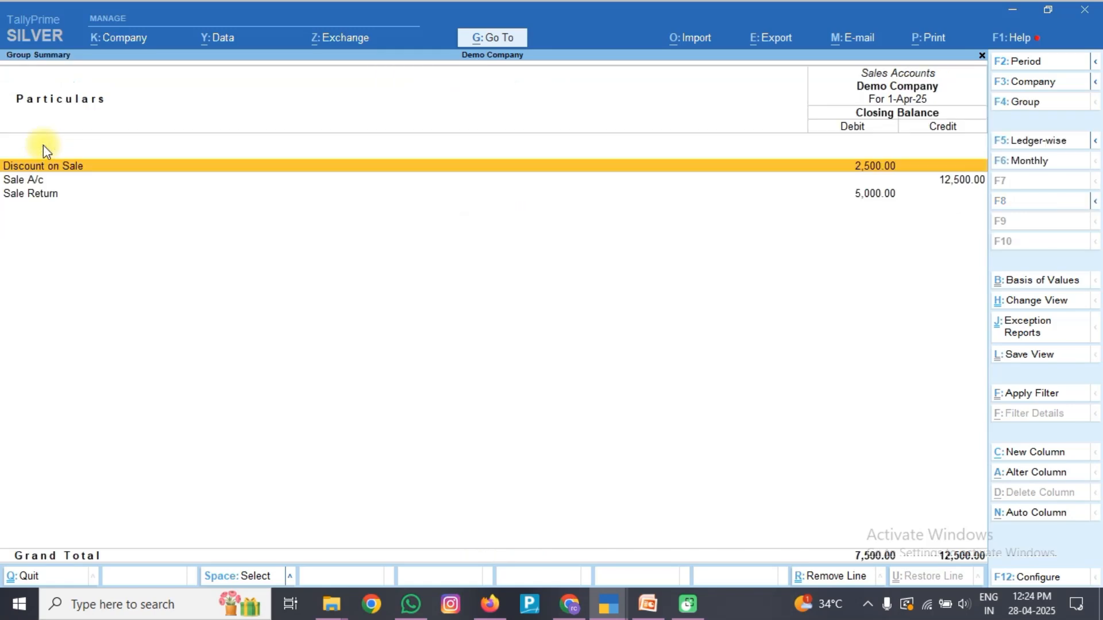
key(Escape)
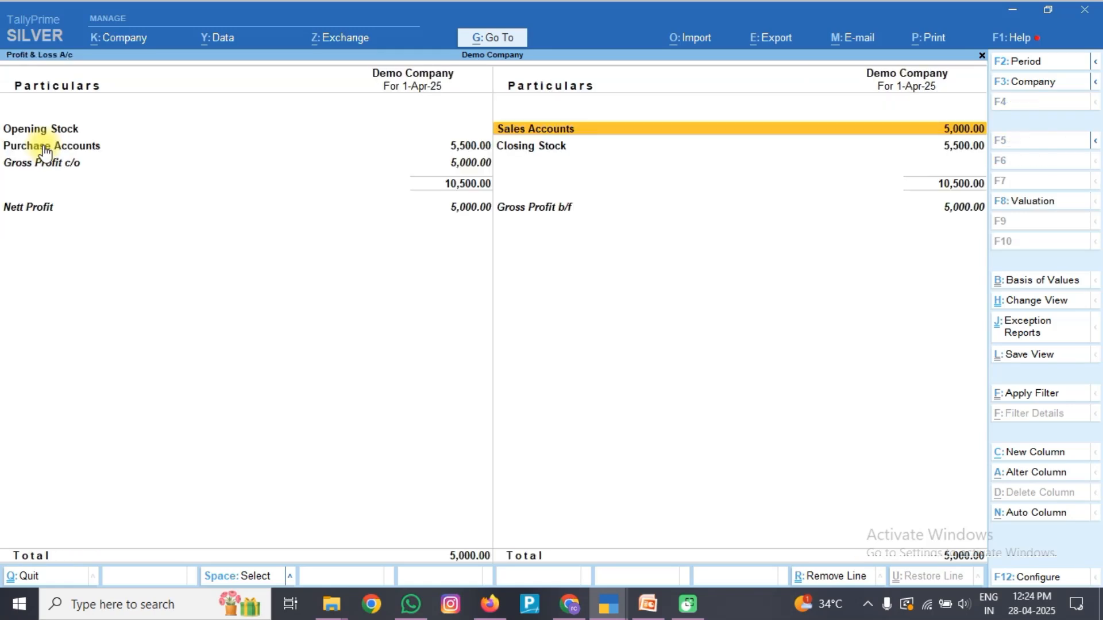